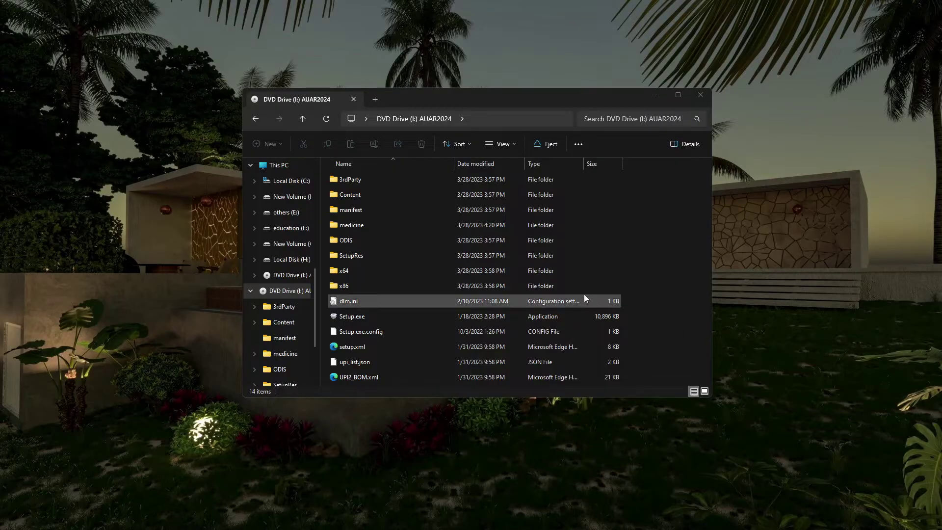
Reposition the AUAR2024 DVD drive window and launch Setup.exe from it
{"action": "left_click_drag", "start_coordinate": [476, 94], "coordinate": [505, 87]}
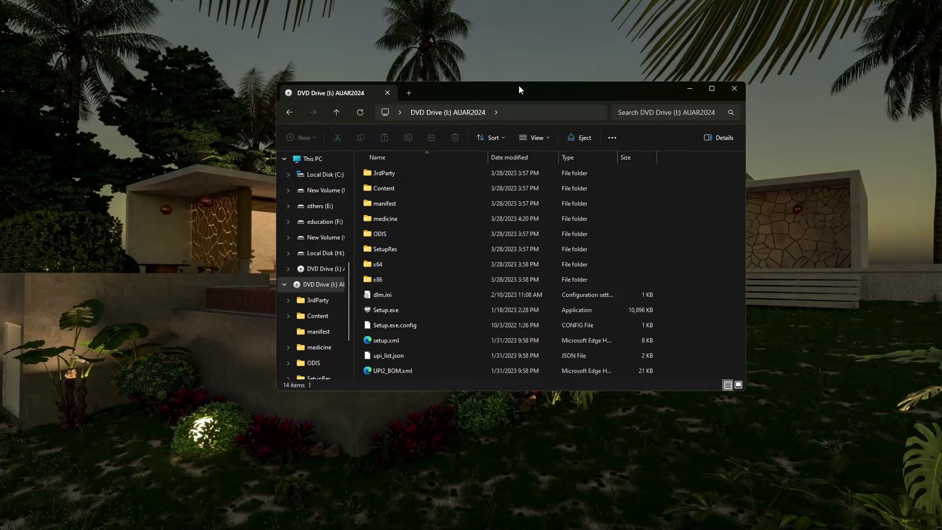
{"action": "left_click_drag", "start_coordinate": [519, 84], "coordinate": [539, 71]}
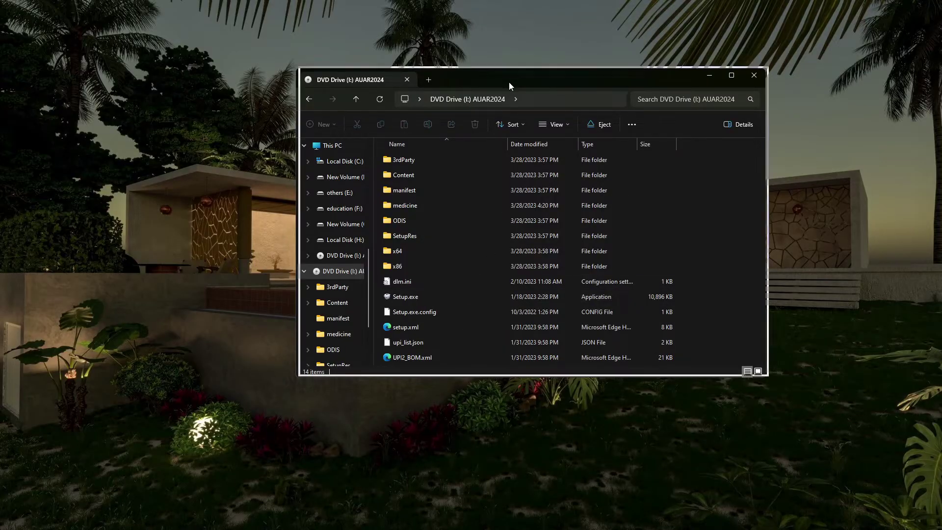
{"action": "left_click_drag", "start_coordinate": [509, 81], "coordinate": [516, 80]}
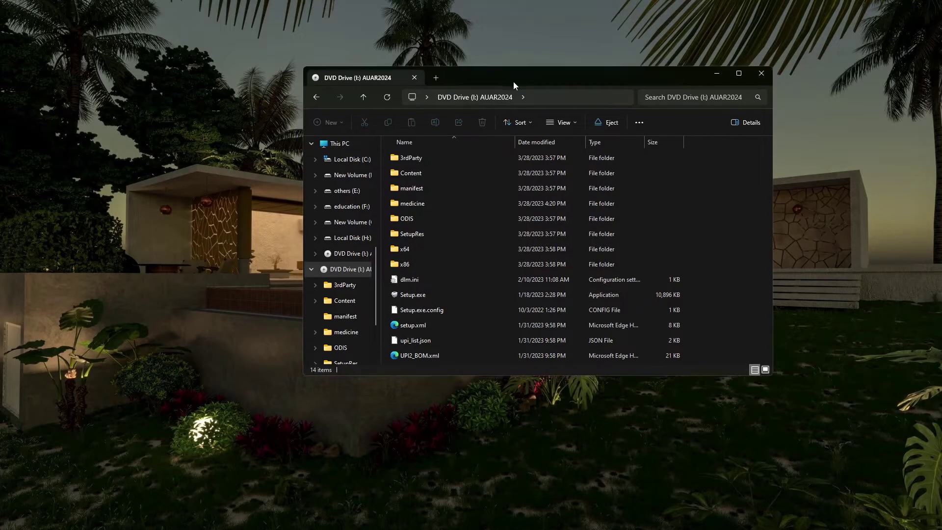
{"action": "double_click", "coordinate": [438, 297]}
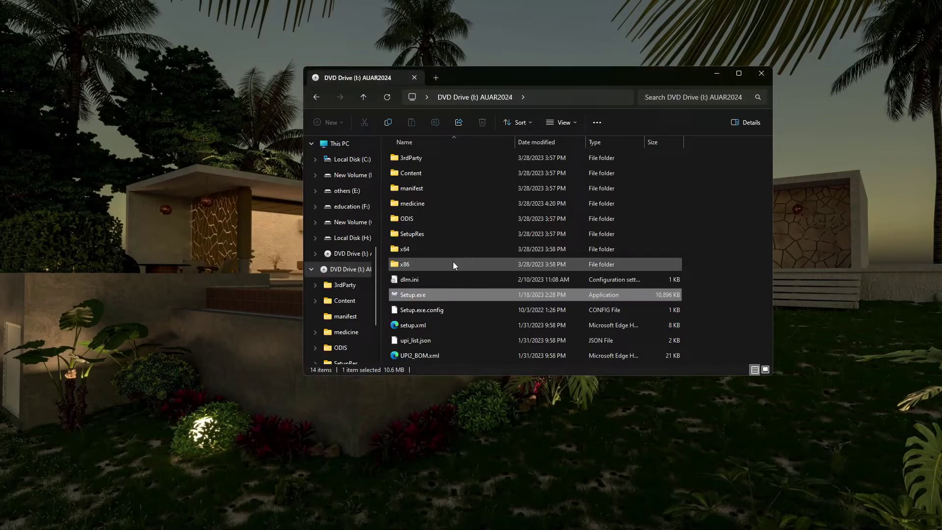
{"action": "mouse_move", "coordinate": [564, 527]}
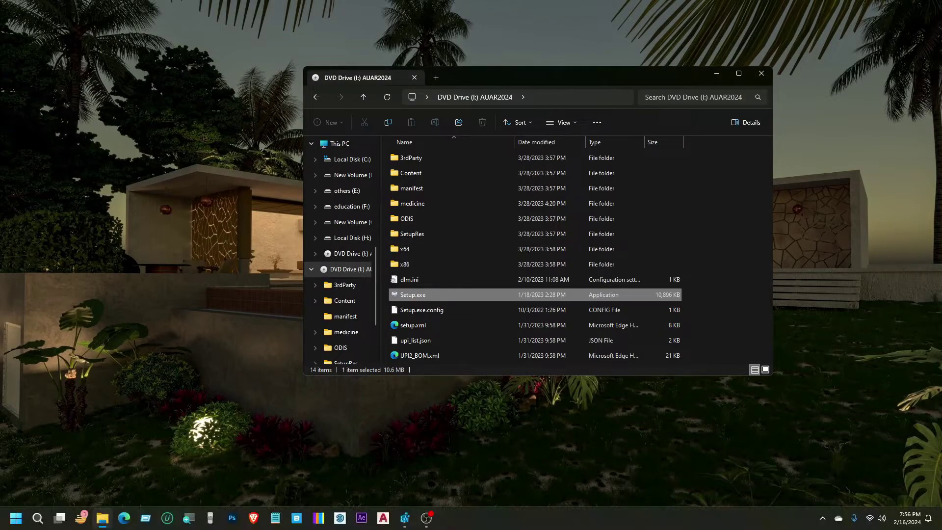
{"action": "right_click", "coordinate": [564, 524]}
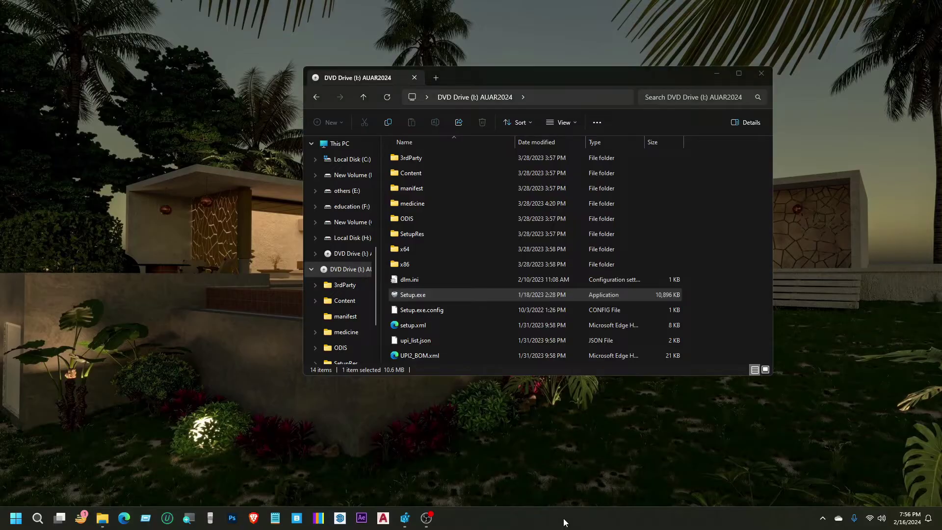
{"action": "left_click", "coordinate": [590, 486]}
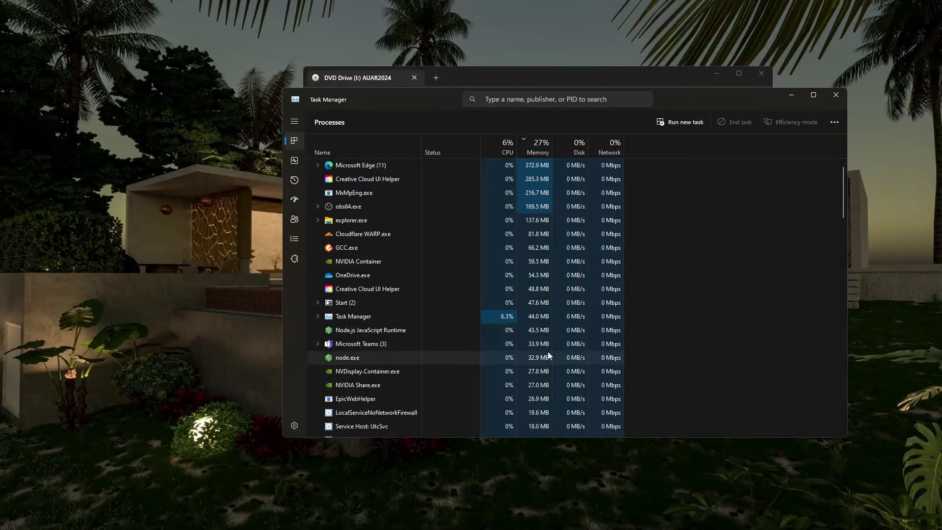
{"action": "scroll", "coordinate": [386, 323], "scroll_direction": "down", "scroll_amount": 3}
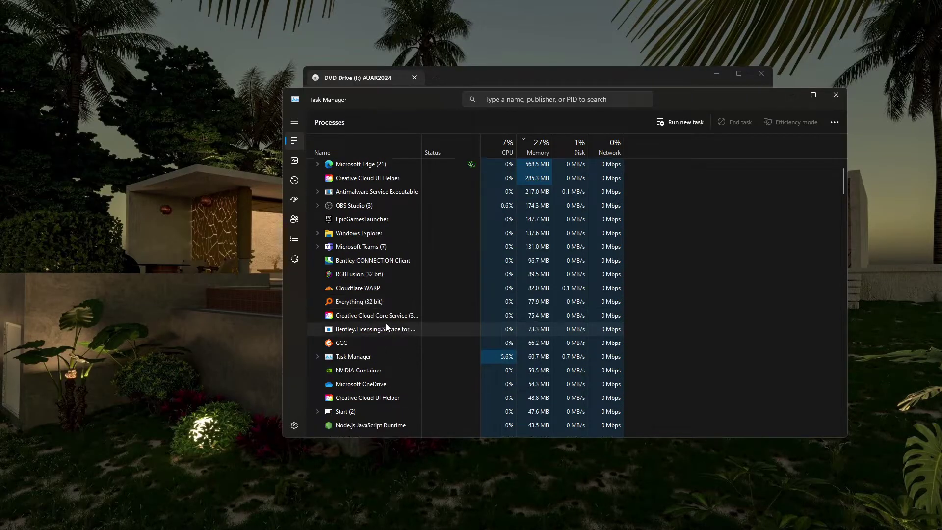
{"action": "scroll", "coordinate": [388, 325], "scroll_direction": "down", "scroll_amount": 3}
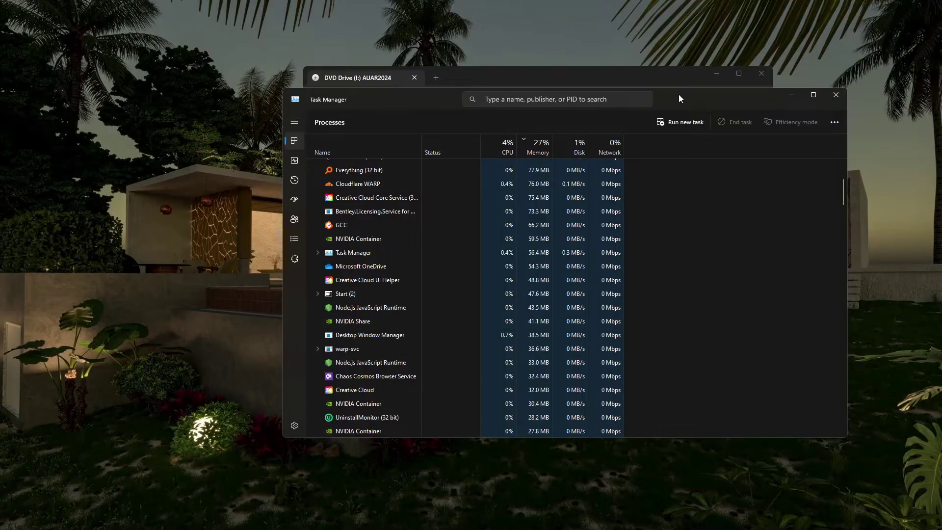
{"action": "left_click_drag", "start_coordinate": [678, 98], "coordinate": [660, 104]}
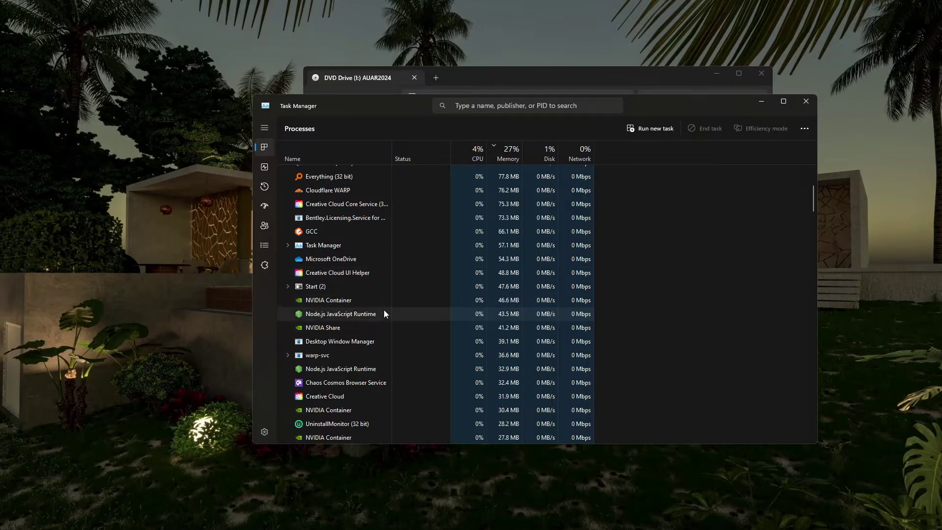
{"action": "scroll", "coordinate": [382, 313], "scroll_direction": "down", "scroll_amount": 3}
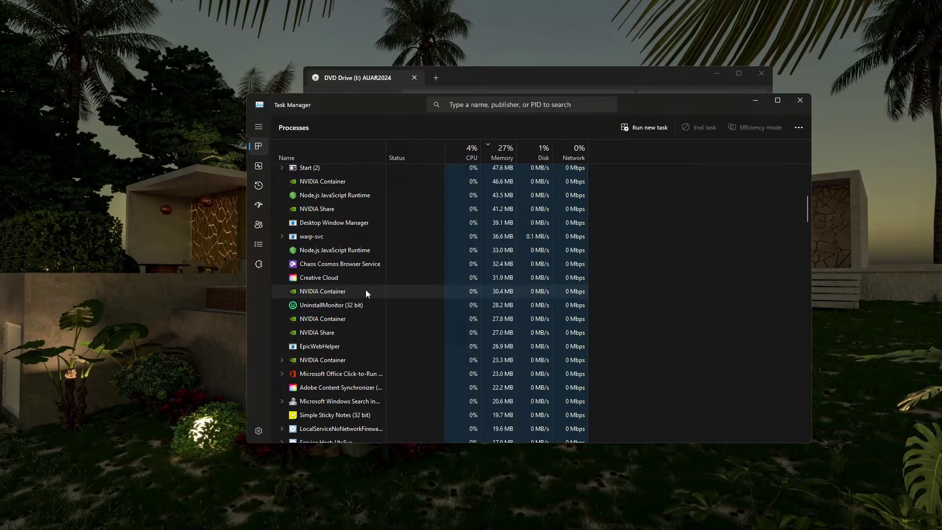
{"action": "scroll", "coordinate": [368, 332], "scroll_direction": "down", "scroll_amount": 4}
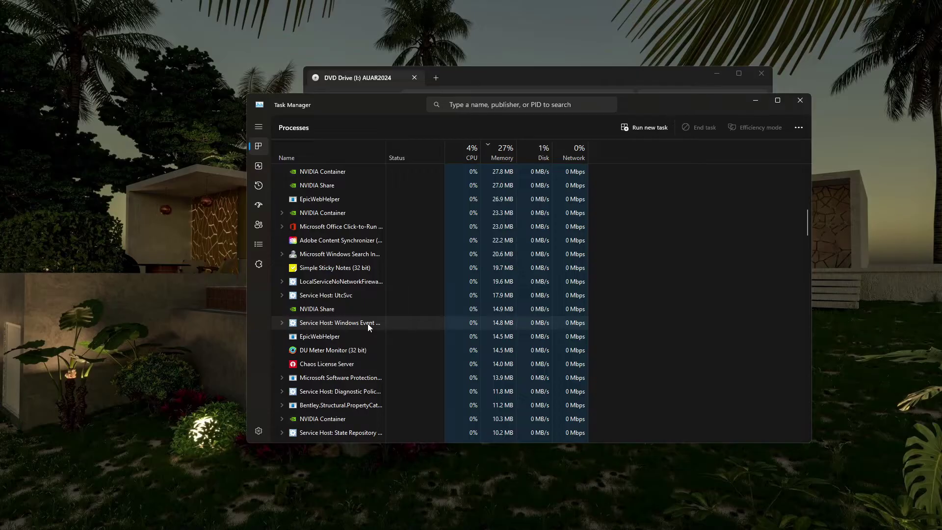
{"action": "scroll", "coordinate": [369, 330], "scroll_direction": "down", "scroll_amount": 2}
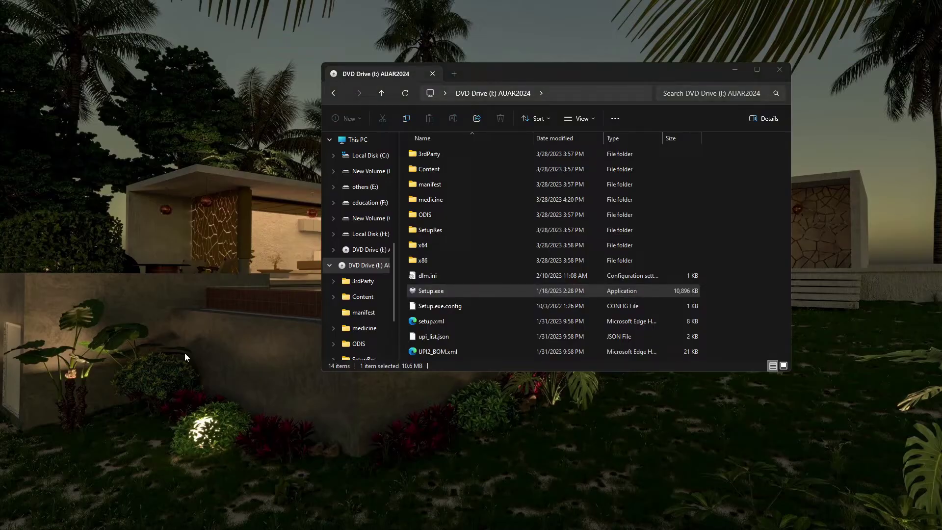
In a new Explorer window, browse to C:\Program Files\Autodesk\AdODIS\V1 and select RemoveODIS.exe
{"action": "key", "text": "super+e"}
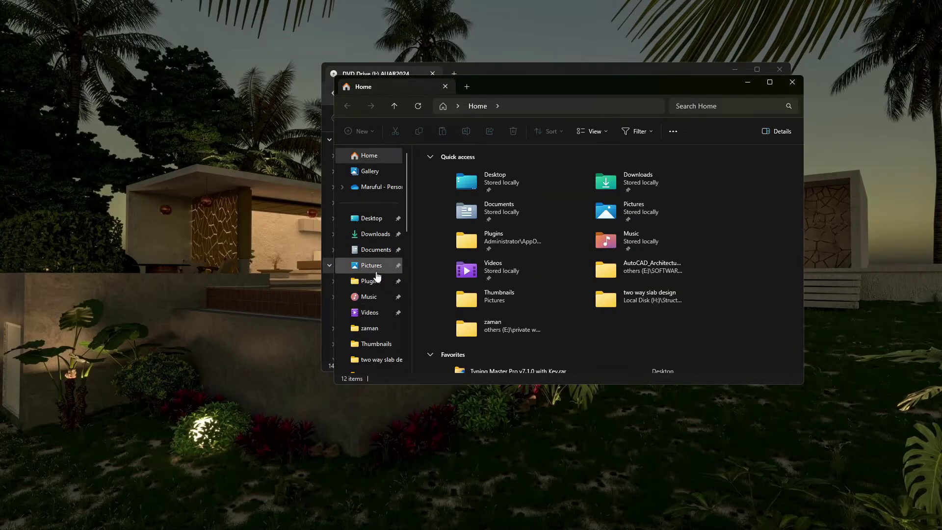
{"action": "scroll", "coordinate": [377, 276], "scroll_direction": "down", "scroll_amount": 3}
{"action": "left_click", "coordinate": [382, 293]}
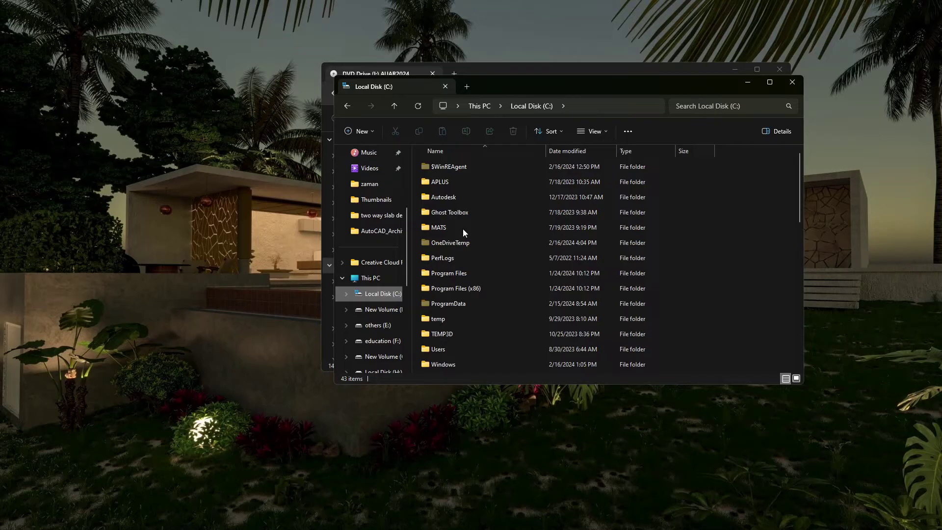
{"action": "double_click", "coordinate": [483, 304]}
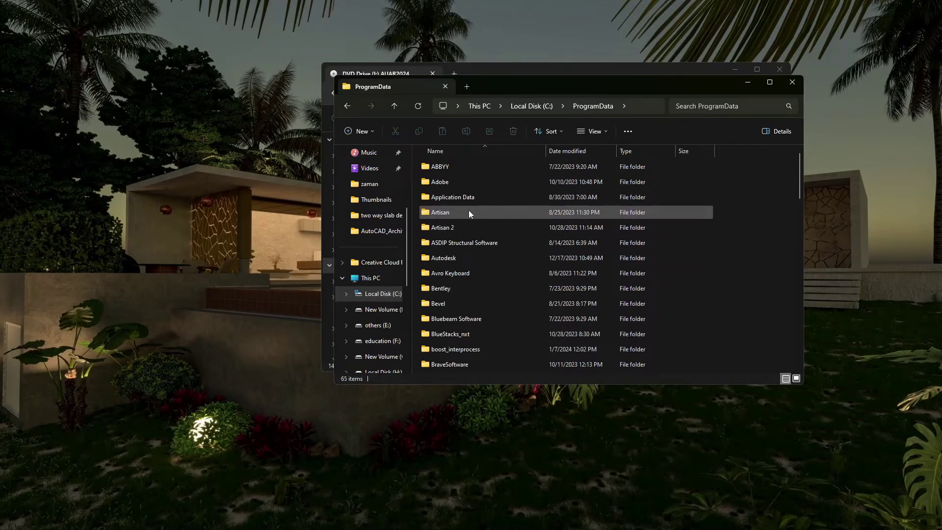
{"action": "left_click", "coordinate": [393, 107]}
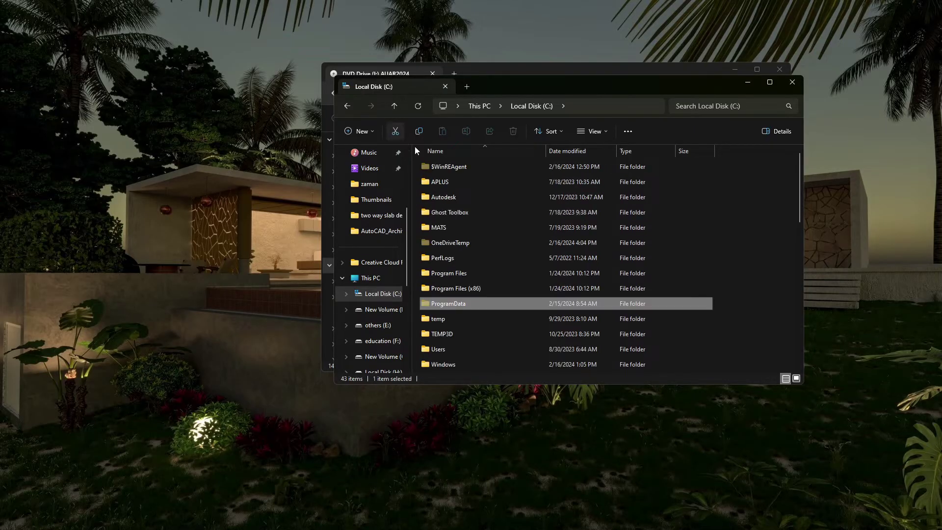
{"action": "double_click", "coordinate": [469, 271]}
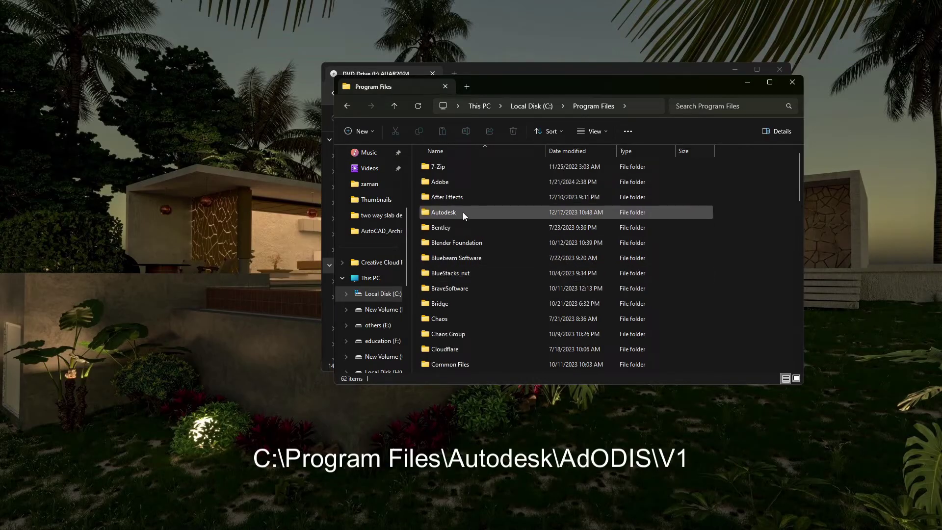
{"action": "double_click", "coordinate": [463, 212]}
{"action": "double_click", "coordinate": [458, 181]}
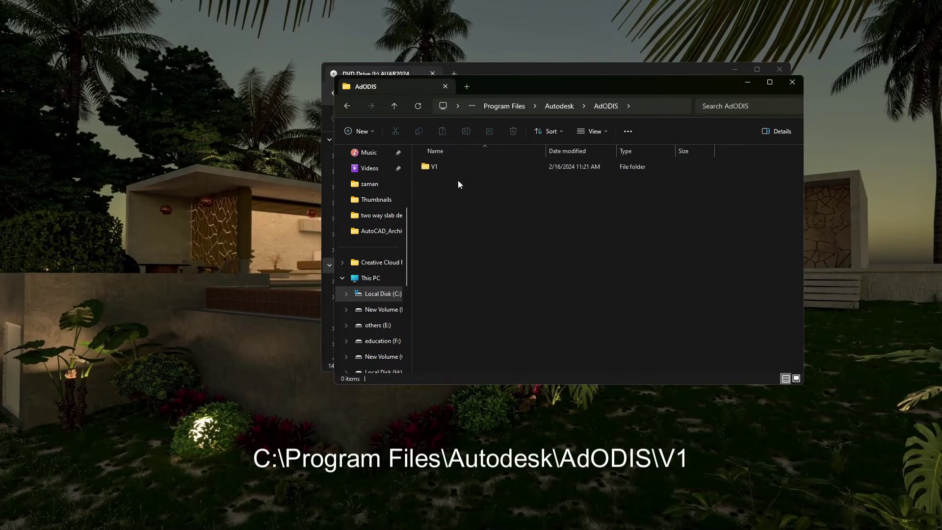
{"action": "double_click", "coordinate": [454, 171]}
{"action": "left_click", "coordinate": [466, 227]}
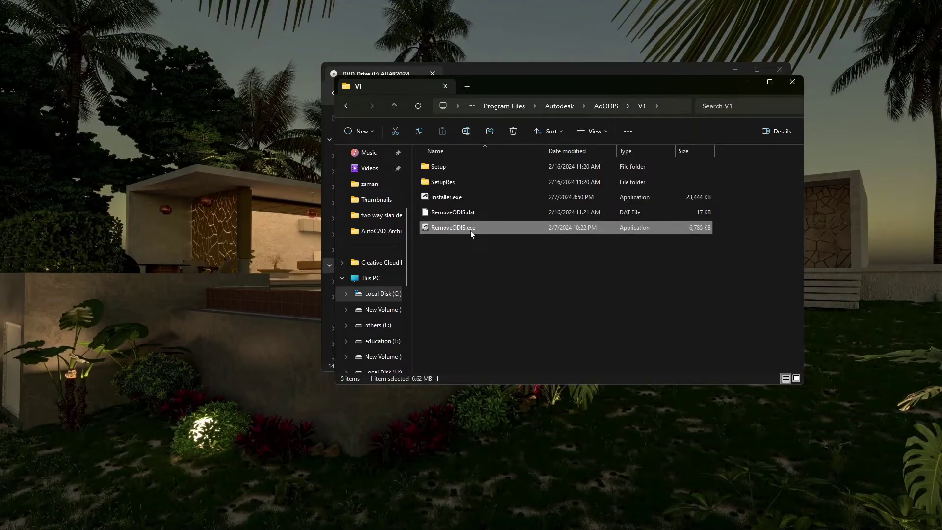
Run RemoveODIS.exe as administrator and confirm removing Autodesk Access and its modules
{"action": "right_click", "coordinate": [470, 230]}
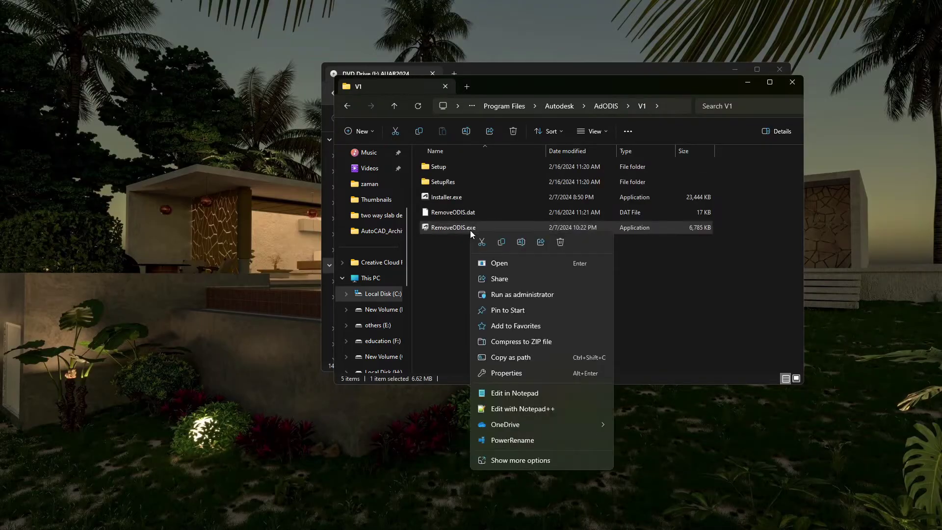
{"action": "left_click", "coordinate": [509, 296]}
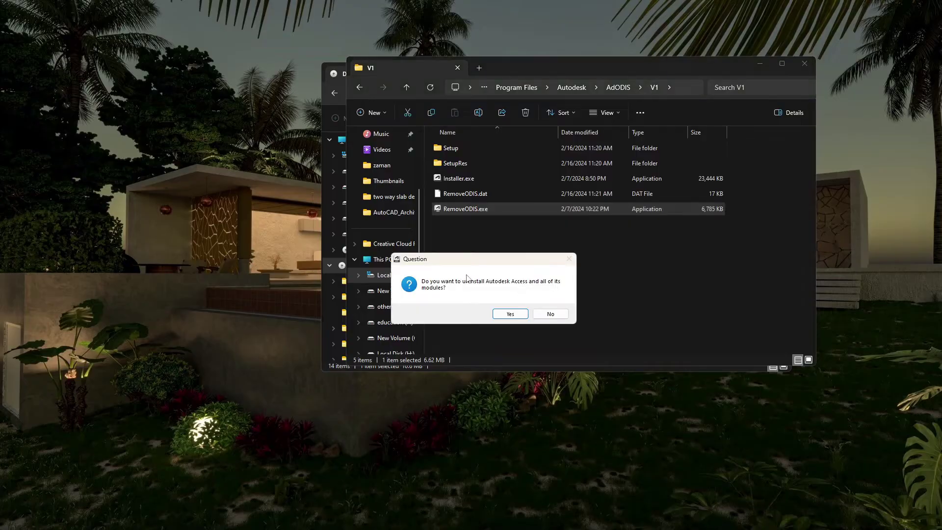
{"action": "left_click_drag", "start_coordinate": [466, 262], "coordinate": [503, 252]}
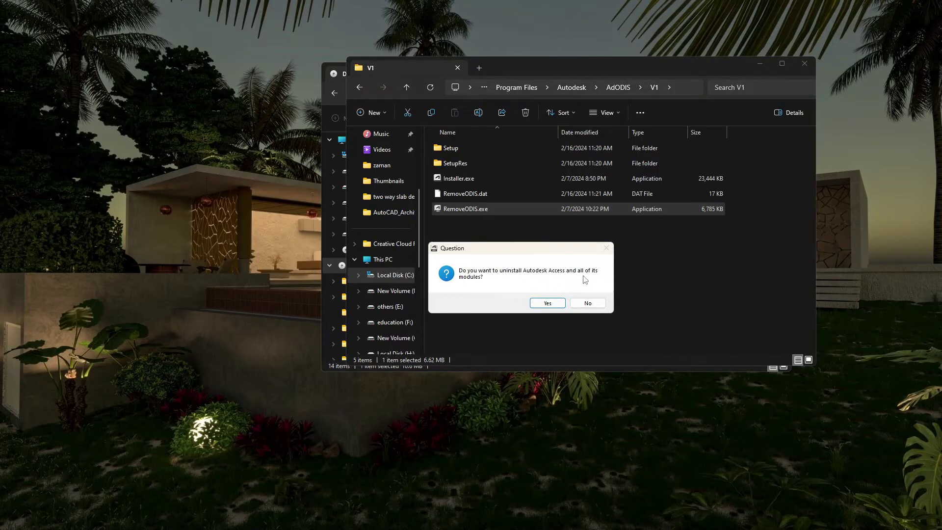
{"action": "left_click", "coordinate": [547, 304]}
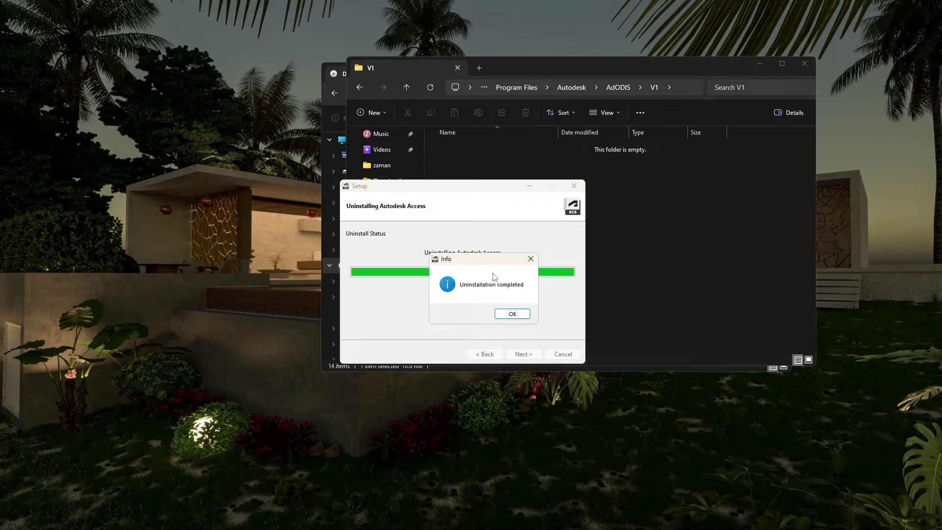
{"action": "left_click", "coordinate": [511, 314]}
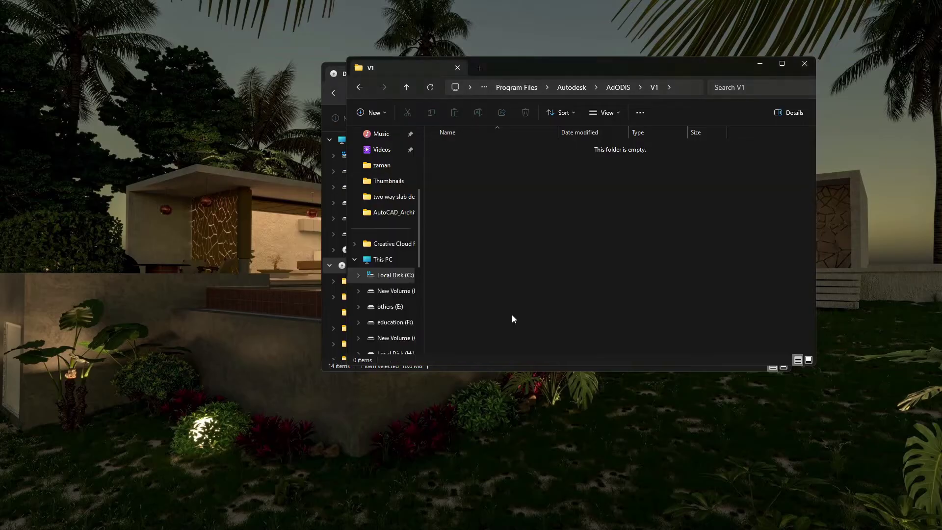
Go to the Downloads\Programs folder and select AdODIS-installer.exe
{"action": "left_click", "coordinate": [407, 88]}
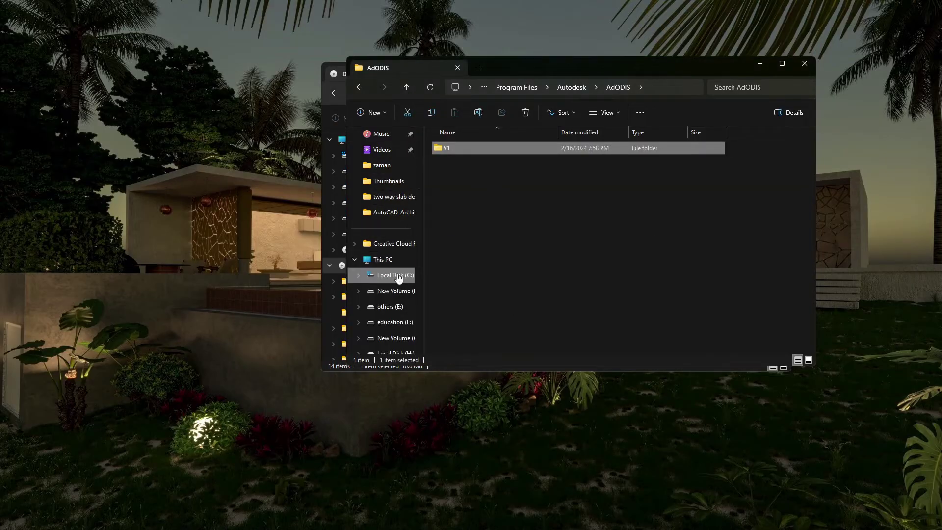
{"action": "scroll", "coordinate": [397, 212], "scroll_direction": "up", "scroll_amount": 3}
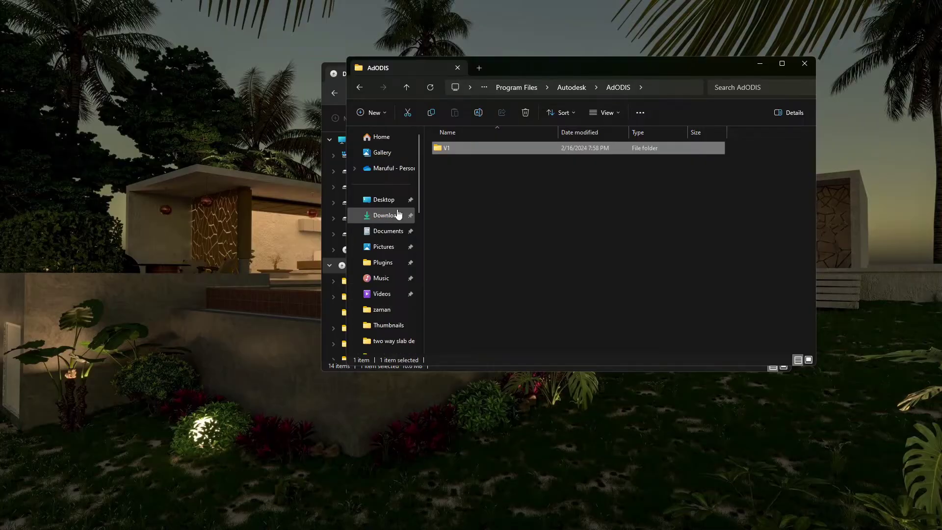
{"action": "left_click", "coordinate": [385, 215]}
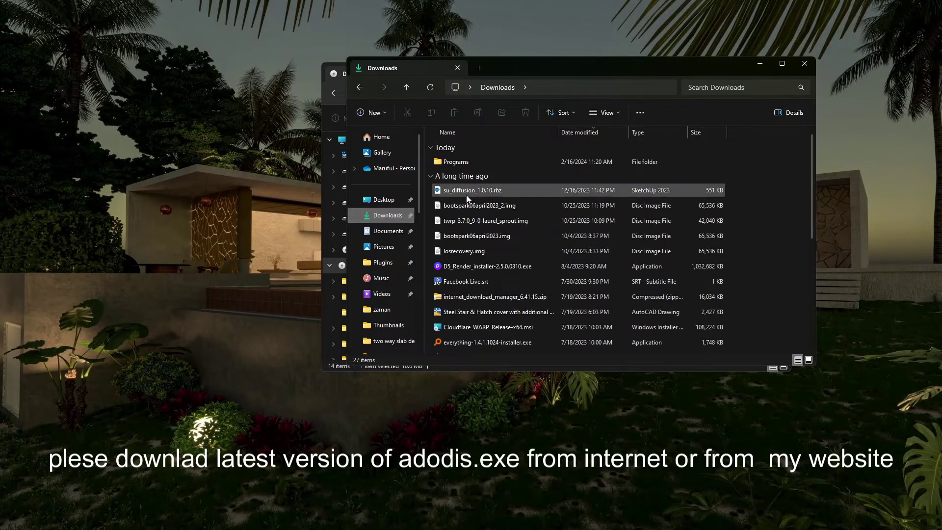
{"action": "left_click", "coordinate": [465, 166]}
{"action": "double_click", "coordinate": [465, 166]}
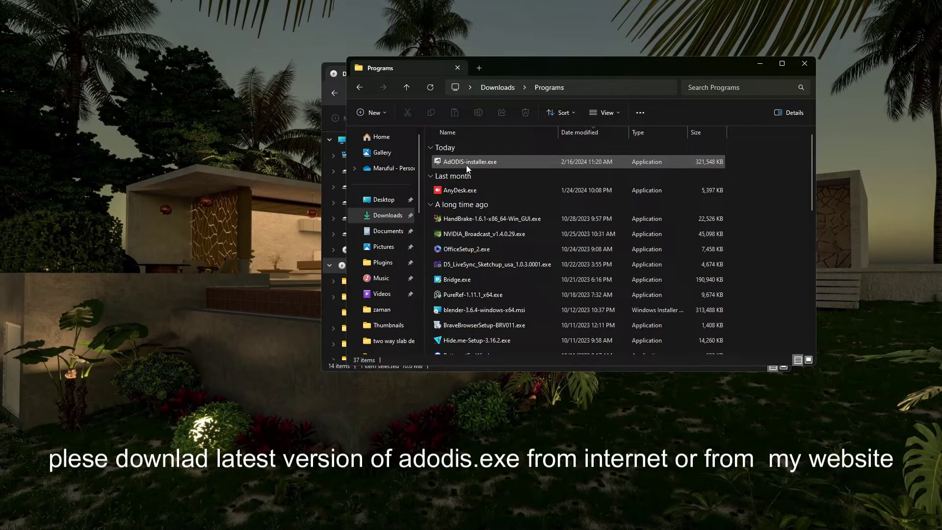
{"action": "left_click", "coordinate": [477, 166]}
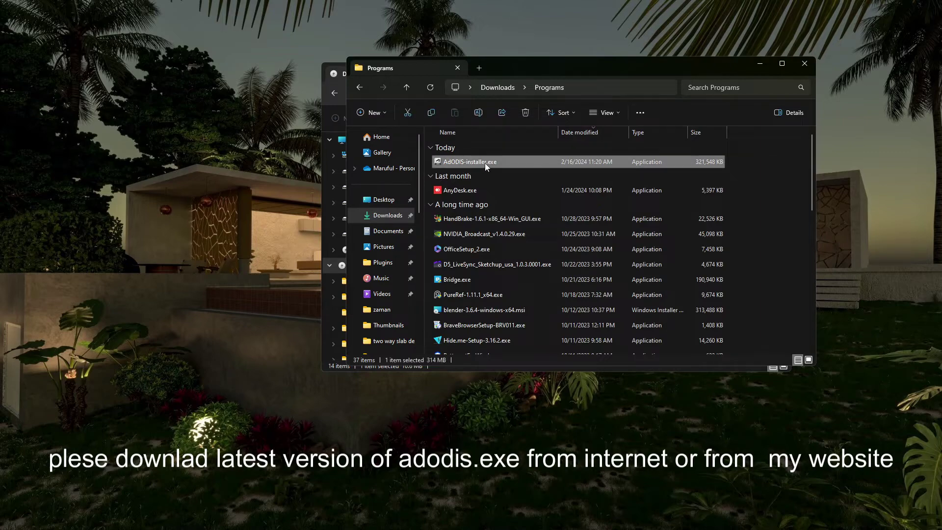
Run the installer as administrator, accept the licence, install Autodesk Access and finish the wizard
{"action": "right_click", "coordinate": [485, 163]}
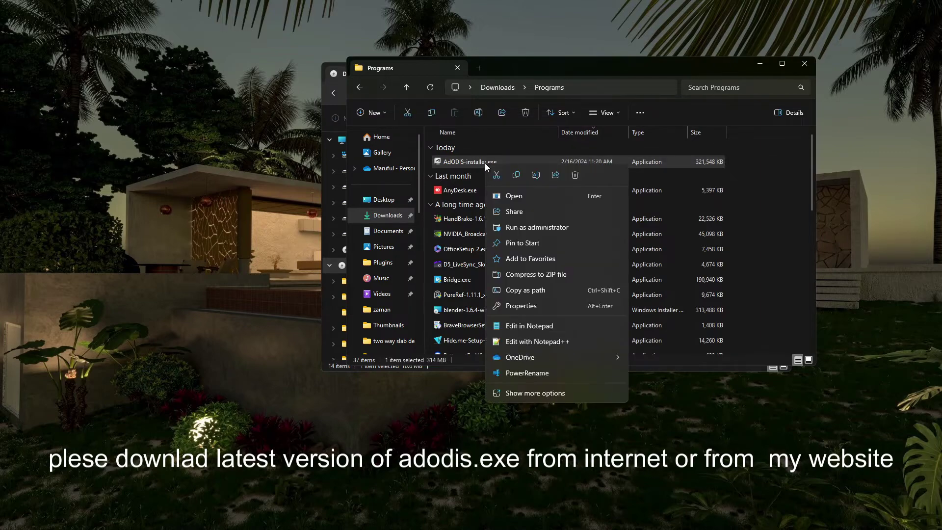
{"action": "left_click", "coordinate": [530, 226]}
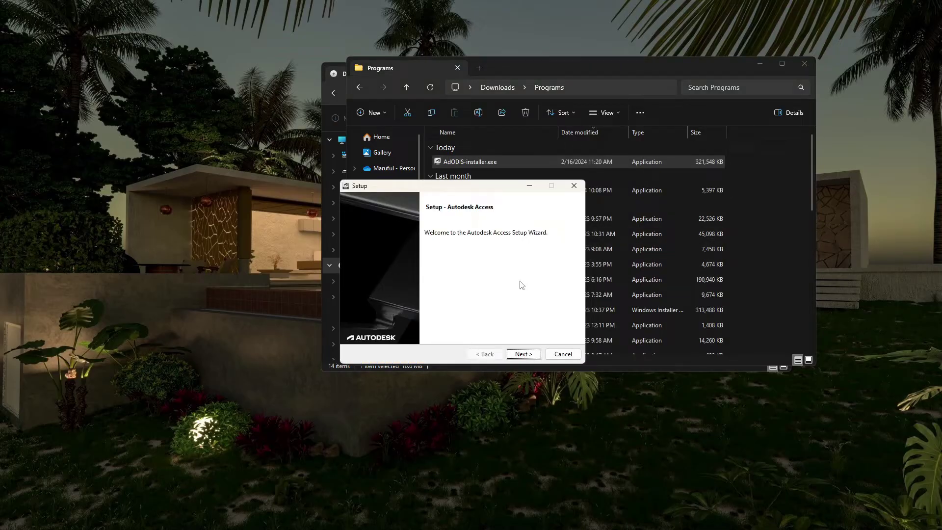
{"action": "left_click", "coordinate": [523, 353]}
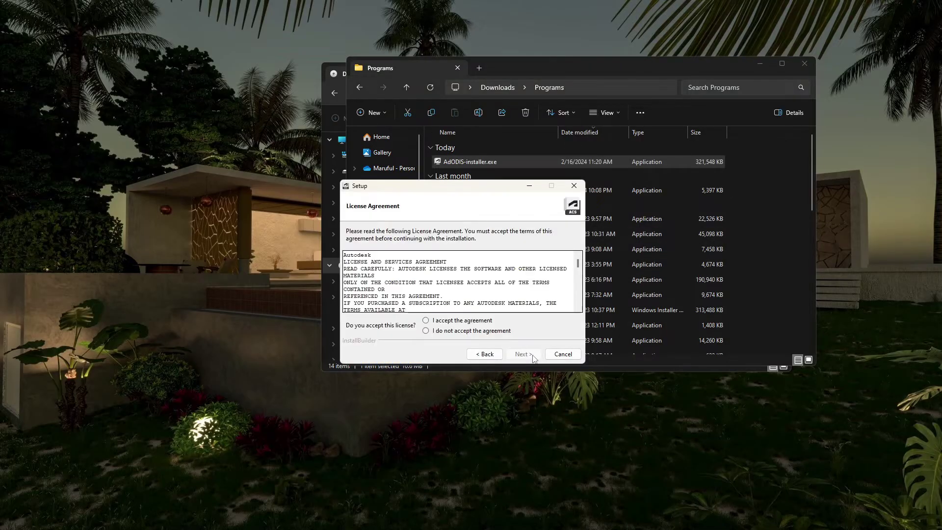
{"action": "left_click", "coordinate": [462, 321]}
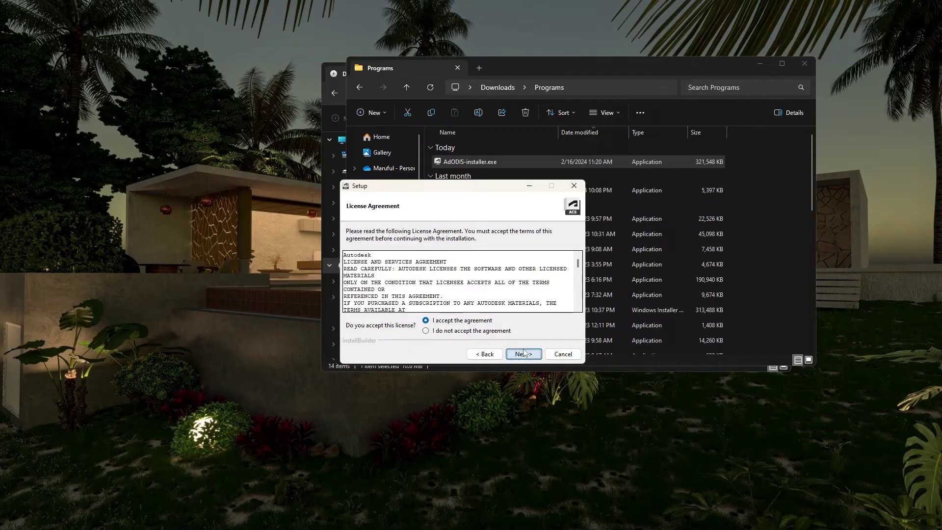
{"action": "left_click", "coordinate": [524, 355]}
{"action": "left_click", "coordinate": [524, 354]}
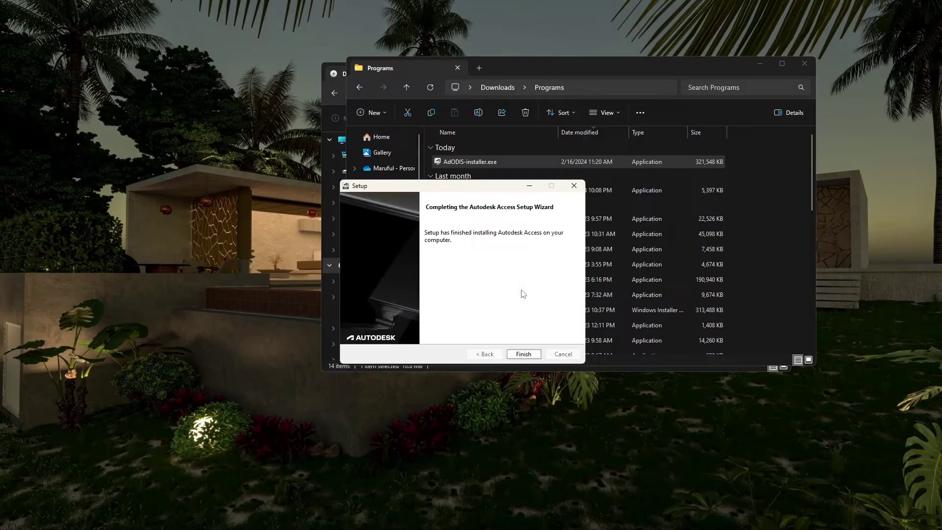
{"action": "left_click", "coordinate": [523, 353]}
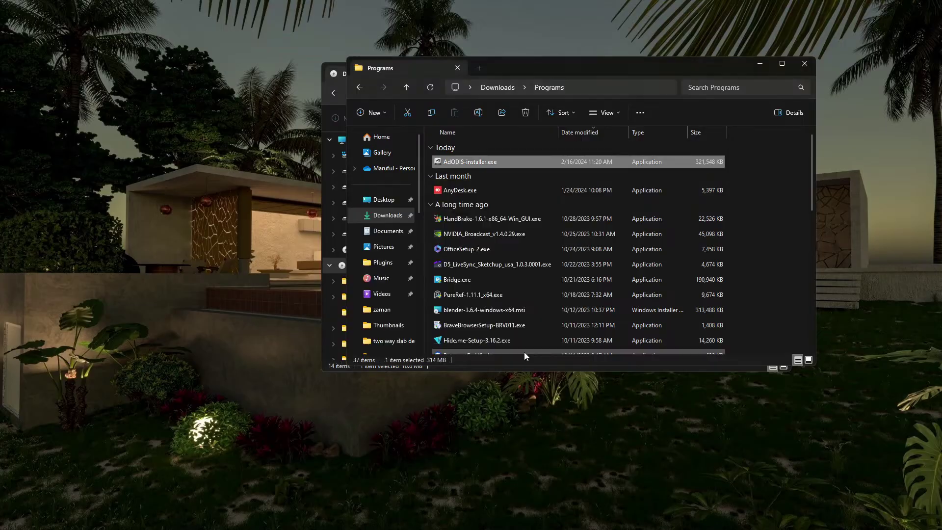
Close the Programs window, dismiss the question prompt, and move then minimize the DVD Drive window
{"action": "left_click", "coordinate": [803, 64]}
{"action": "left_click", "coordinate": [542, 302]}
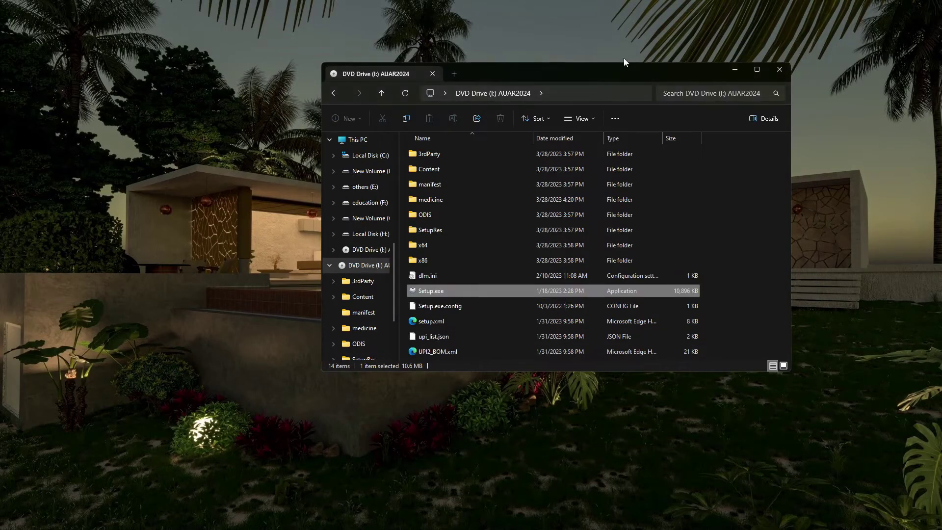
{"action": "left_click_drag", "start_coordinate": [603, 73], "coordinate": [623, 61]}
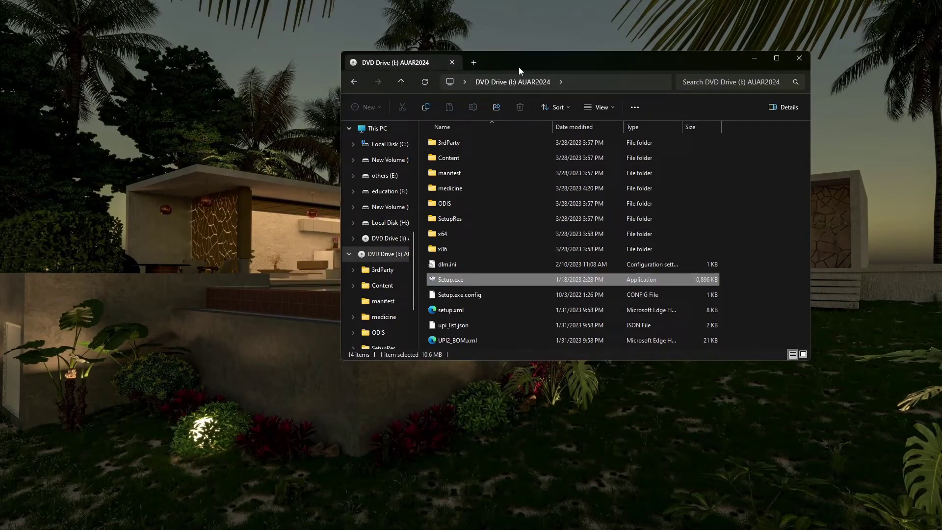
{"action": "left_click_drag", "start_coordinate": [519, 67], "coordinate": [458, 67]}
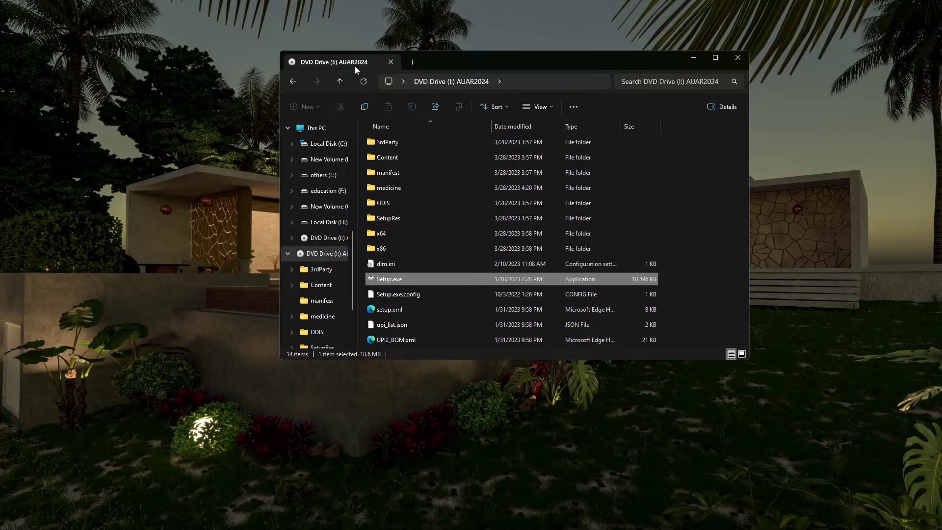
{"action": "left_click_drag", "start_coordinate": [534, 55], "coordinate": [500, 56]}
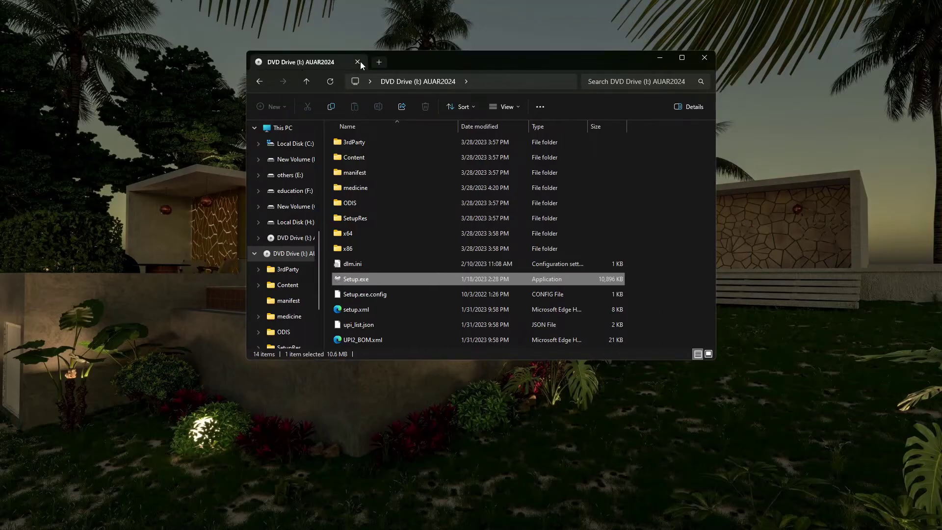
{"action": "left_click", "coordinate": [660, 59]}
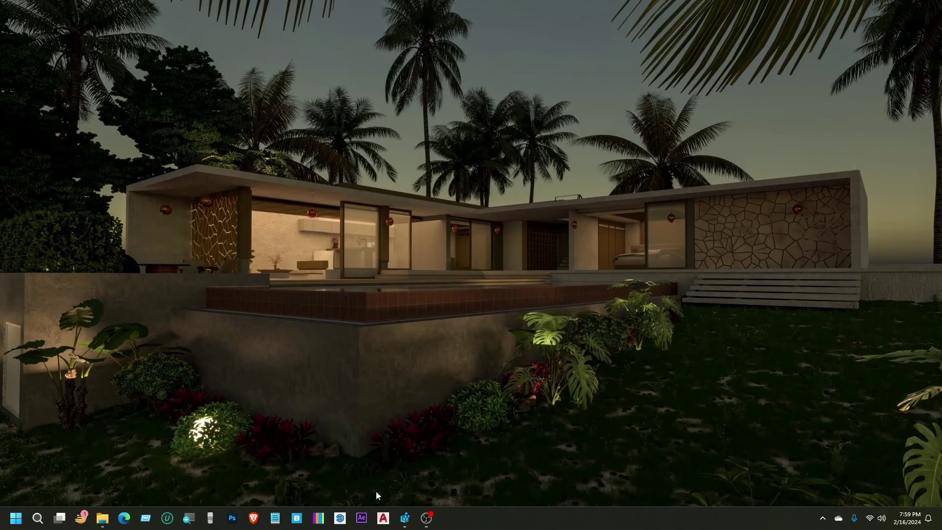
Launch Registry Editor and go to the Image File Execution Options key
{"action": "left_click", "coordinate": [15, 518]}
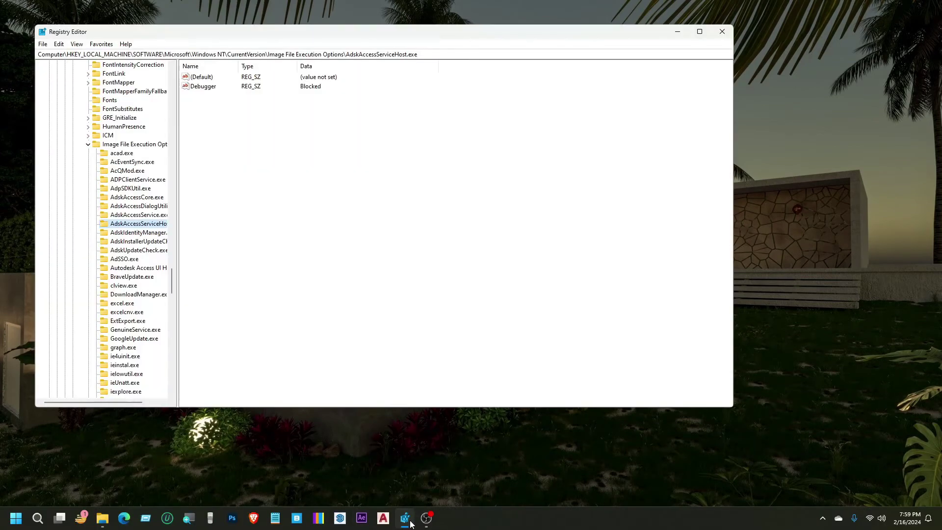
{"action": "left_click", "coordinate": [434, 53]}
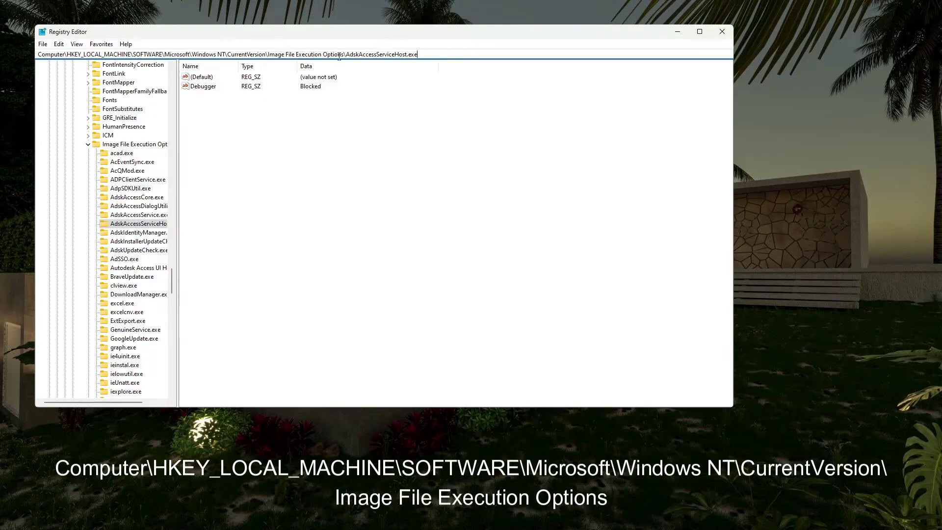
{"action": "left_click", "coordinate": [142, 143]}
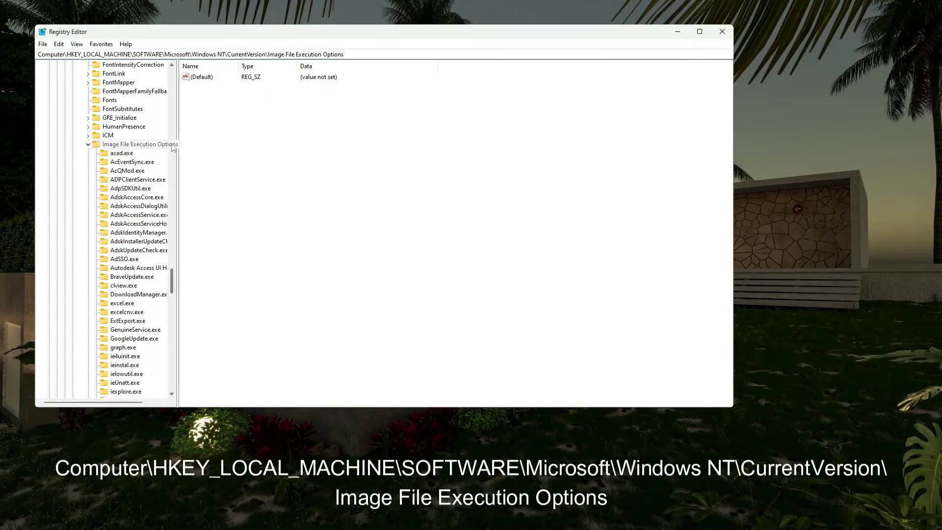
Delete the Debugger values from the AcEventSync.exe and AcQMod.exe keys
{"action": "left_click", "coordinate": [125, 153]}
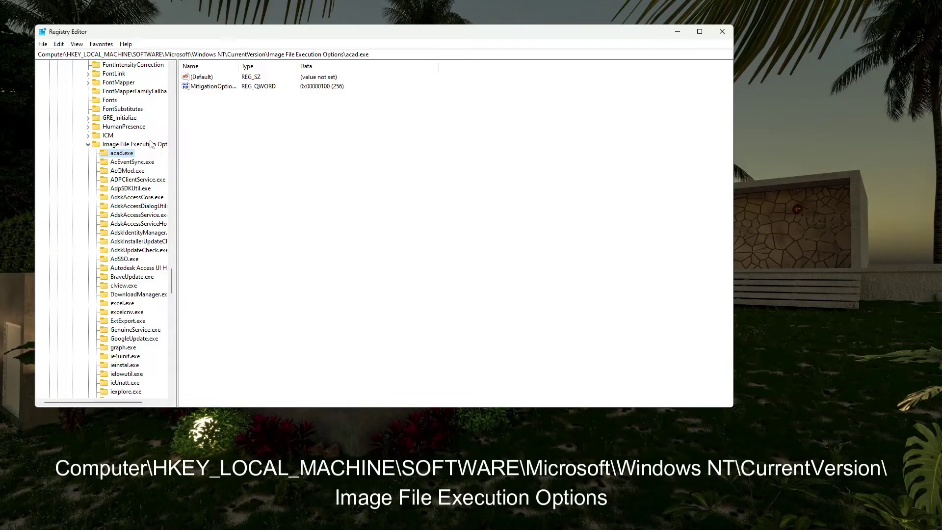
{"action": "left_click", "coordinate": [123, 163]}
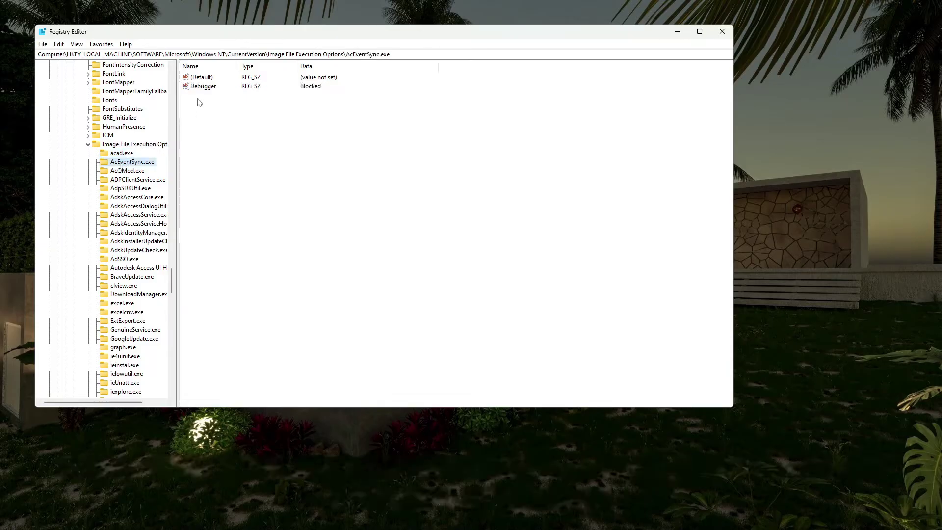
{"action": "left_click", "coordinate": [204, 87]}
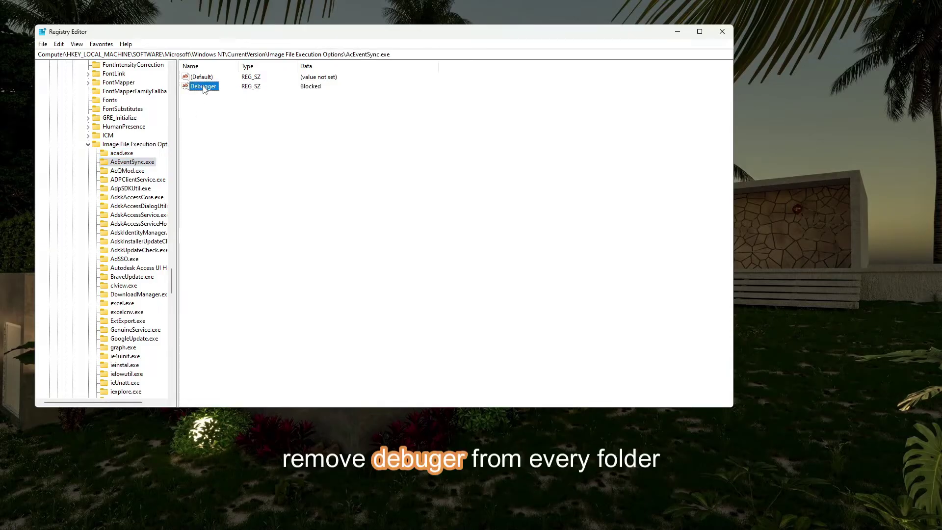
{"action": "key", "text": "Delete"}
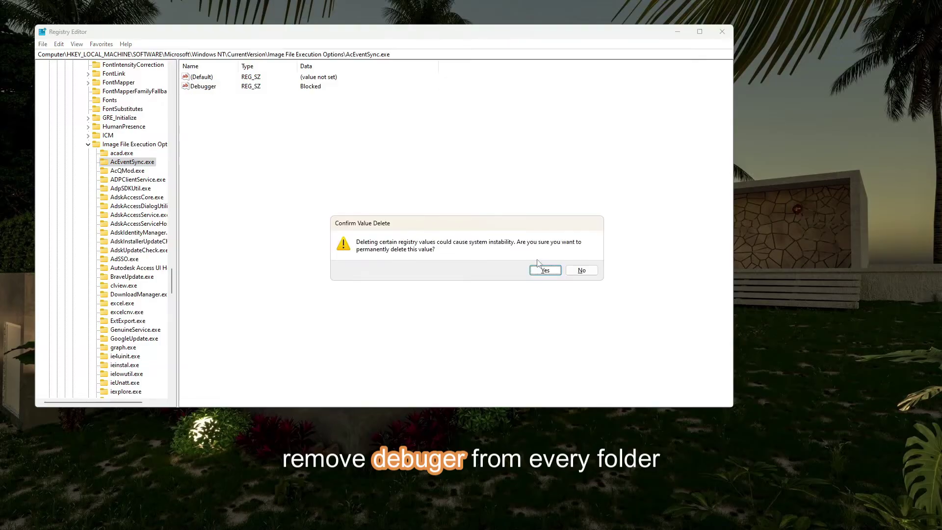
{"action": "left_click", "coordinate": [543, 270]}
{"action": "left_click", "coordinate": [137, 172]}
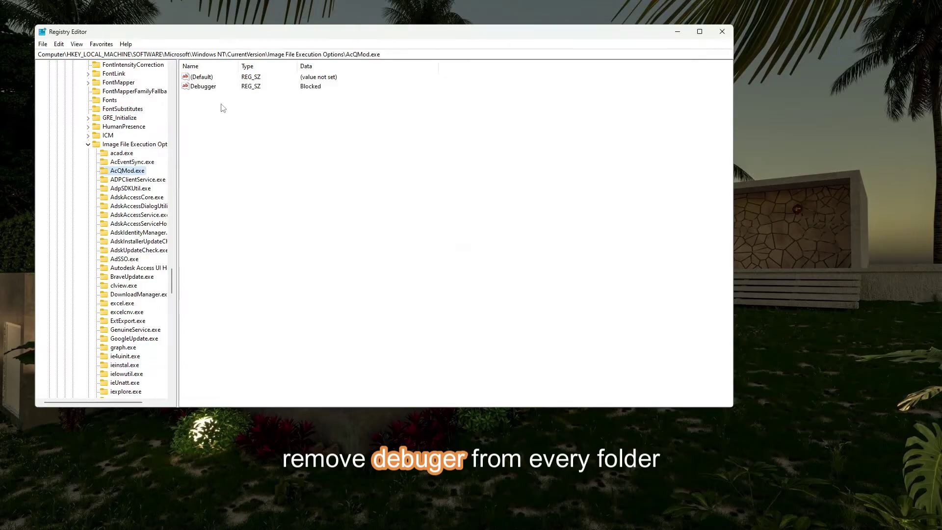
{"action": "left_click", "coordinate": [203, 87]}
{"action": "key", "text": "Delete"}
{"action": "key", "text": "Return"}
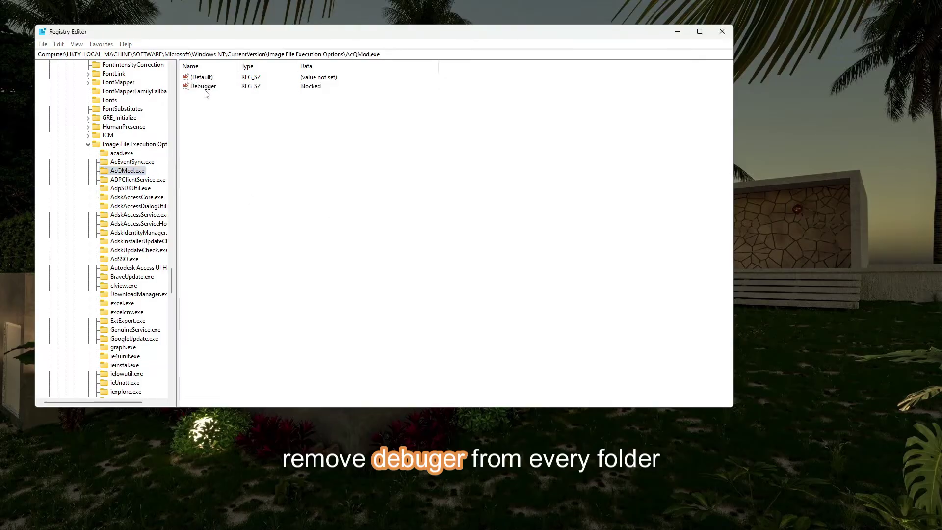
Delete the Debugger values from the ADPClientService.exe and AdpSDKUtil.exe keys
{"action": "left_click", "coordinate": [139, 180]}
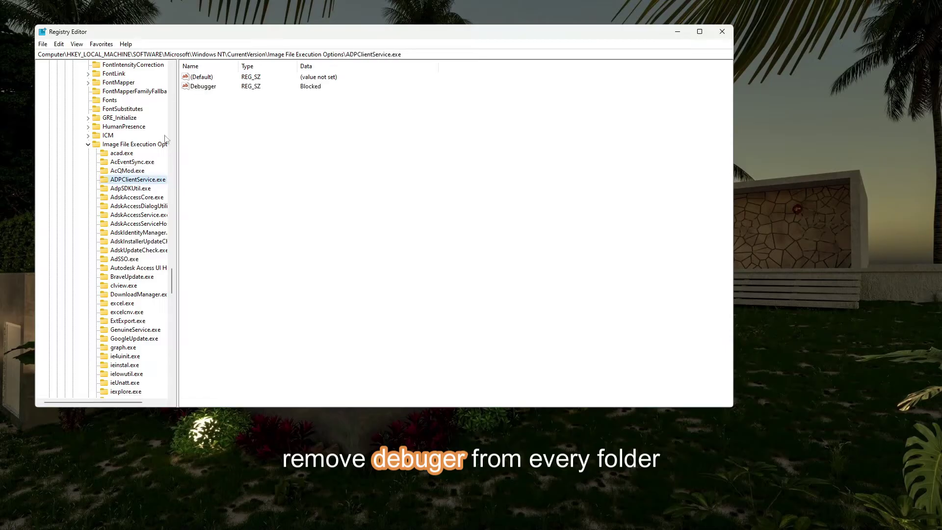
{"action": "left_click", "coordinate": [203, 87]}
{"action": "key", "text": "Delete"}
{"action": "key", "text": "Return"}
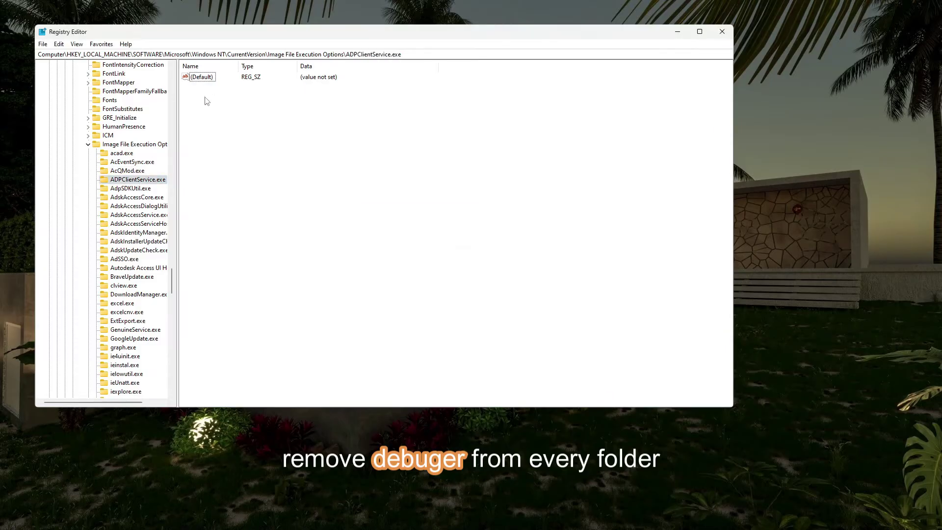
{"action": "left_click", "coordinate": [145, 190]}
{"action": "left_click", "coordinate": [204, 87]}
{"action": "key", "text": "Delete"}
{"action": "key", "text": "Return"}
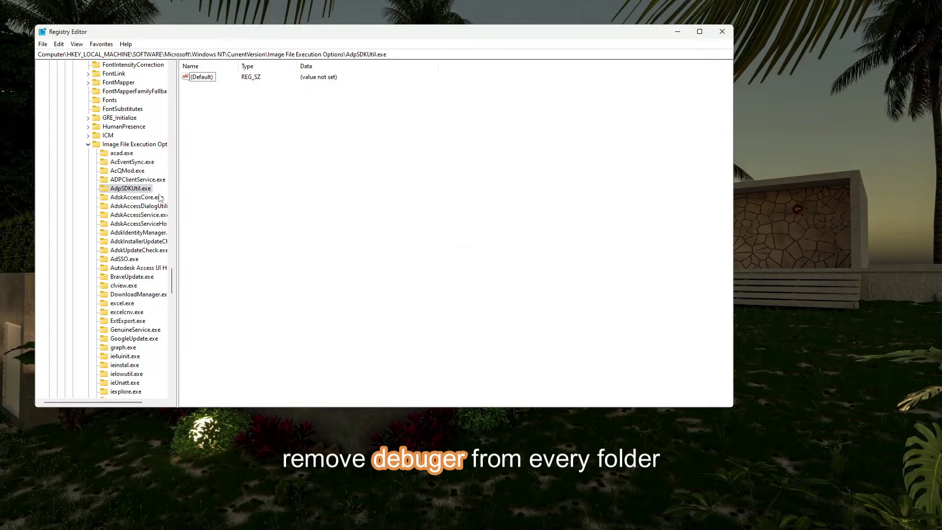
Delete the Debugger values from AdskAccessCore.exe and AdskAccessDialogUtility.exe
{"action": "left_click", "coordinate": [160, 198]}
{"action": "left_click", "coordinate": [203, 87]}
{"action": "key", "text": "Delete"}
{"action": "key", "text": "Return"}
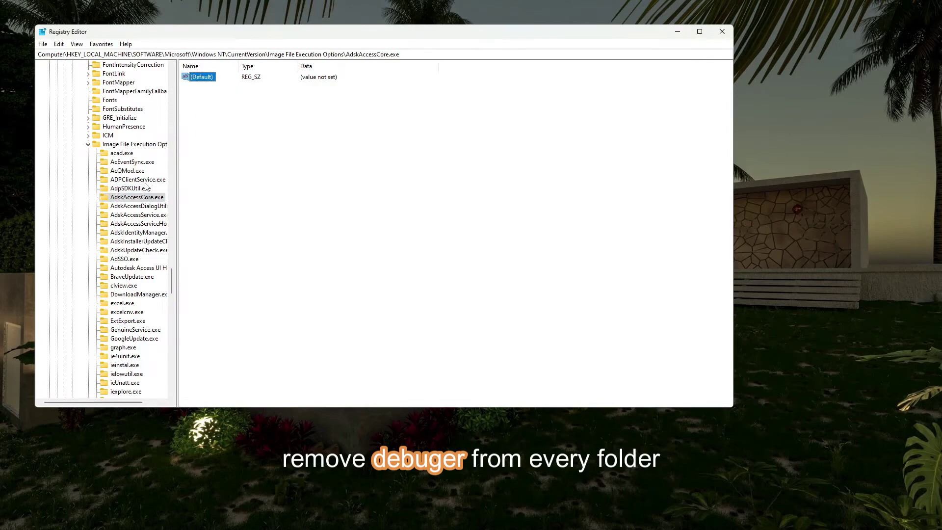
{"action": "left_click", "coordinate": [146, 206]}
{"action": "left_click", "coordinate": [213, 86]}
{"action": "key", "text": "Delete"}
{"action": "key", "text": "Return"}
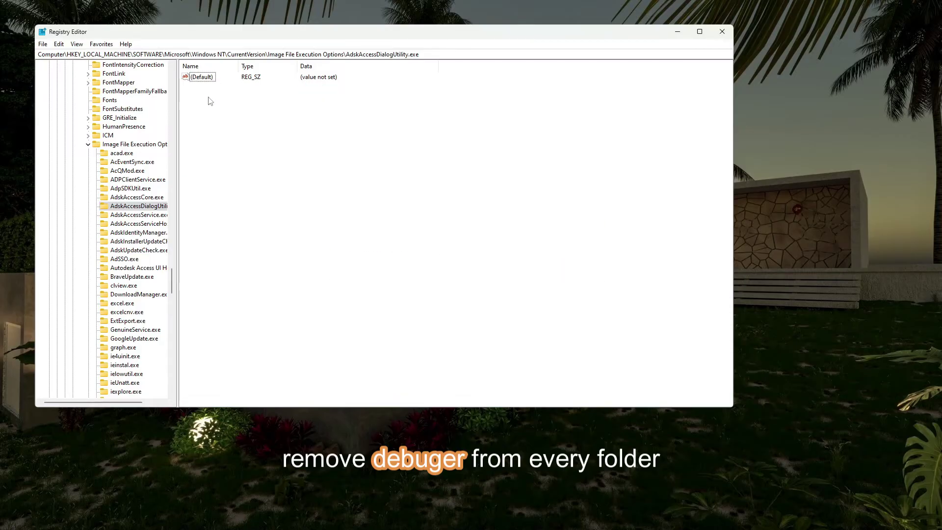
Delete the Debugger values from AdskAccessService.exe and AdskAccessServiceHost.exe
{"action": "left_click", "coordinate": [139, 214]}
{"action": "left_click", "coordinate": [206, 86]}
{"action": "key", "text": "Delete"}
{"action": "key", "text": "Return"}
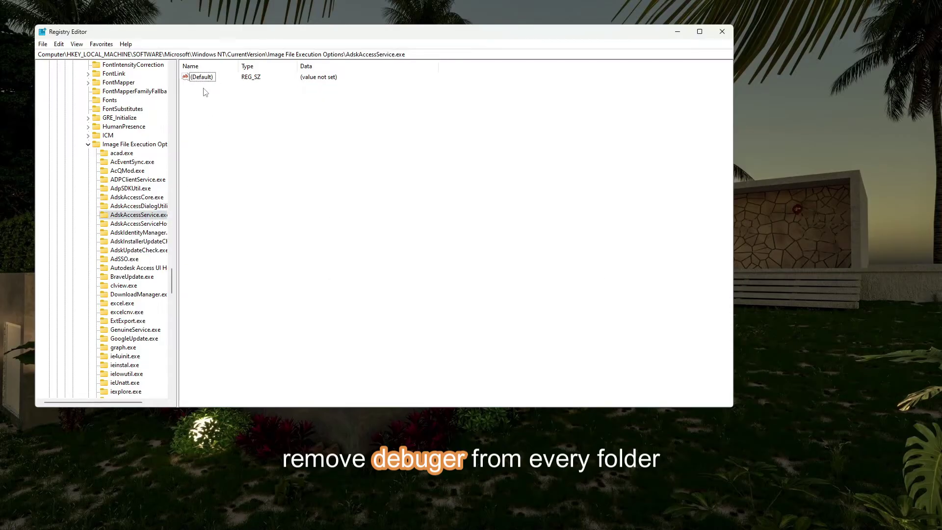
{"action": "left_click", "coordinate": [139, 223]}
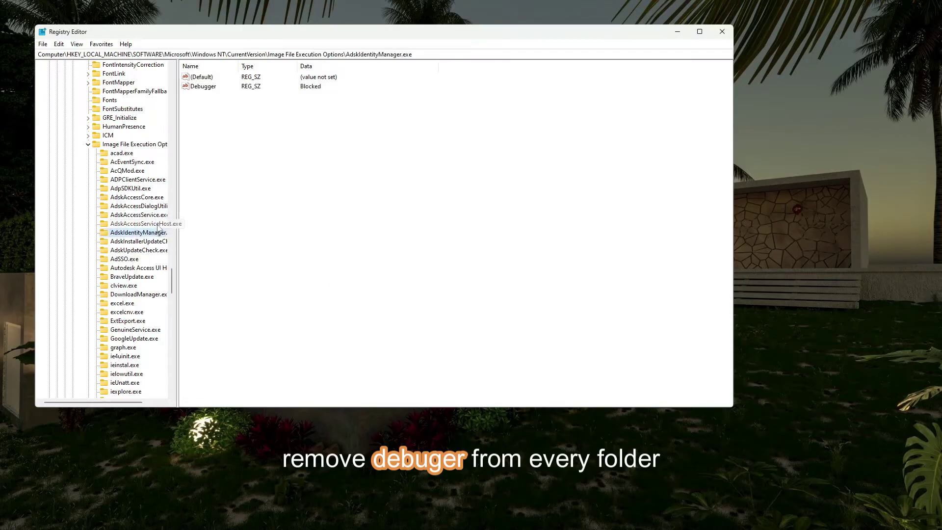
{"action": "left_click", "coordinate": [204, 87]}
{"action": "key", "text": "Delete"}
{"action": "key", "text": "Return"}
Delete the Debugger values from AdskIdentityManager.exe and AdskInstallerUpdateCheck.exe
{"action": "left_click", "coordinate": [157, 235]}
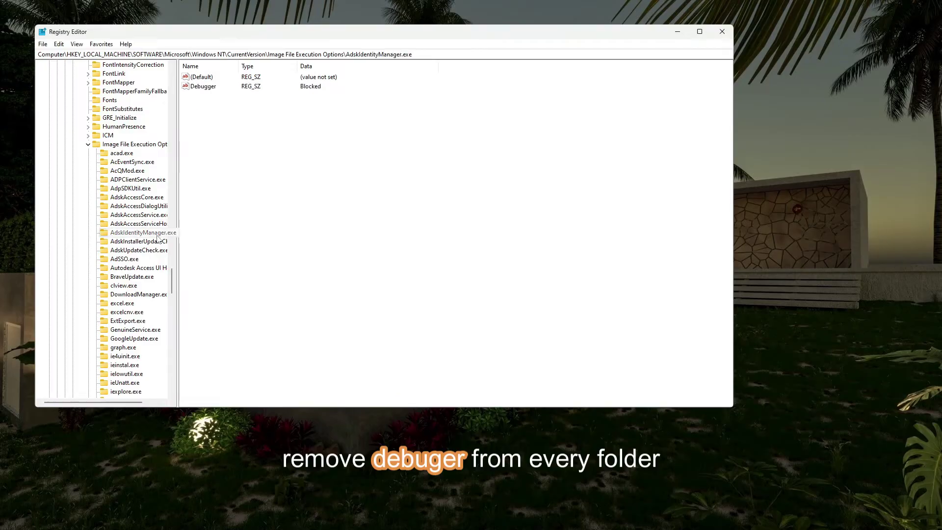
{"action": "left_click", "coordinate": [205, 87]}
{"action": "key", "text": "Delete"}
{"action": "key", "text": "Return"}
{"action": "left_click", "coordinate": [164, 244]}
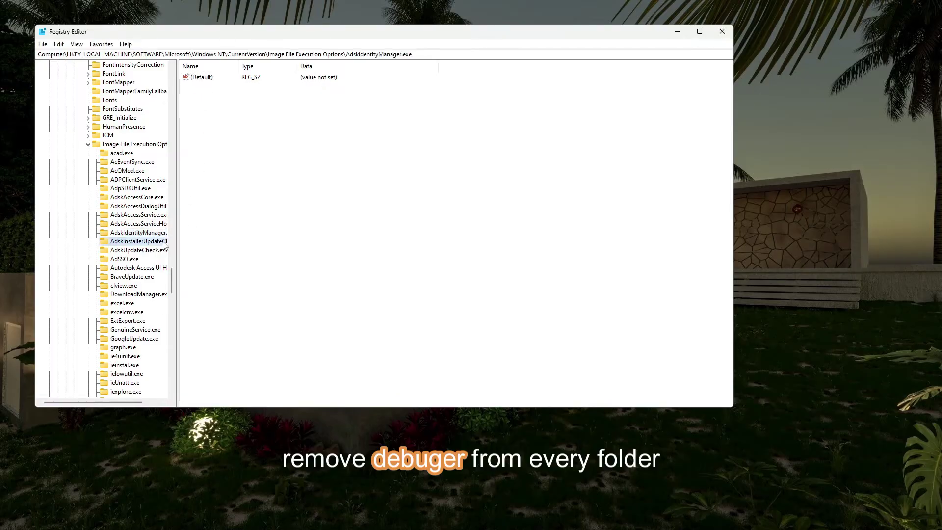
{"action": "left_click", "coordinate": [202, 88]}
{"action": "key", "text": "Delete"}
{"action": "key", "text": "Return"}
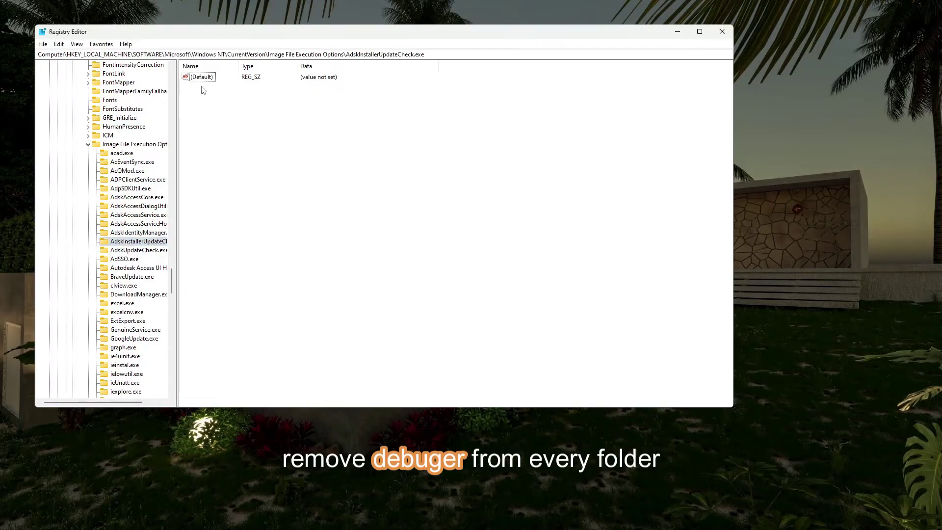
Delete the Debugger values from the AdskUpdateCheck.exe and AdSSO.exe keys
{"action": "left_click", "coordinate": [166, 250]}
{"action": "left_click", "coordinate": [204, 87]}
{"action": "key", "text": "Delete"}
{"action": "key", "text": "Return"}
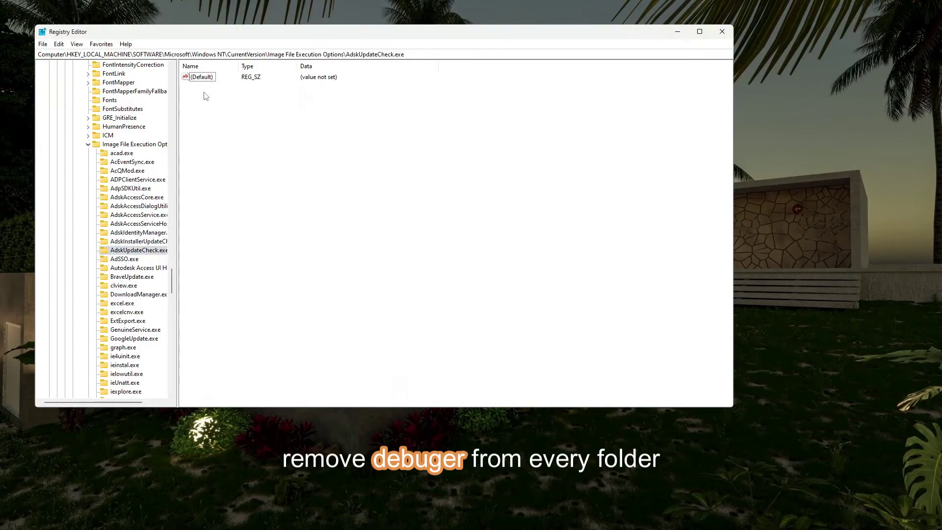
{"action": "left_click", "coordinate": [161, 259]}
{"action": "left_click", "coordinate": [204, 87]}
{"action": "key", "text": "Delete"}
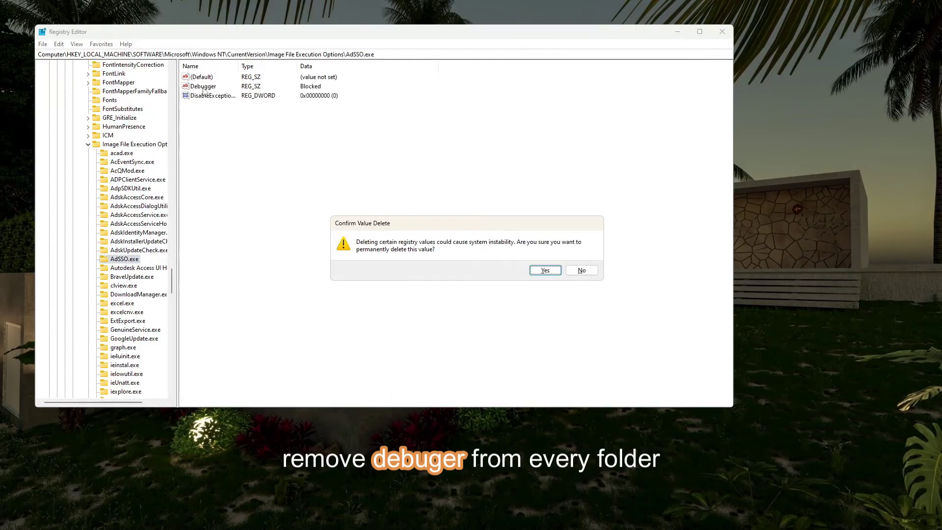
{"action": "key", "text": "Return"}
Delete the Autodesk Access UI Host.exe Debugger value, then check BraveUpdate.exe and clview.exe
{"action": "left_click", "coordinate": [162, 267]}
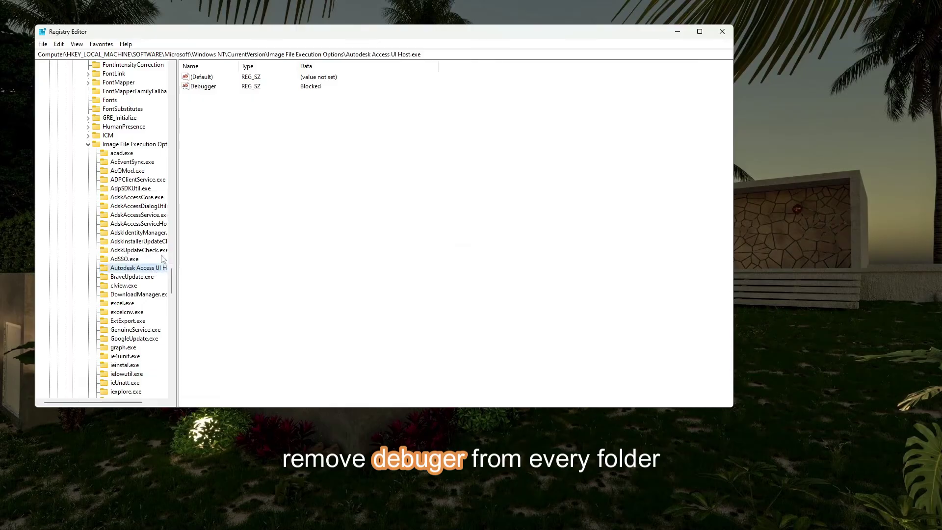
{"action": "left_click", "coordinate": [210, 92]}
{"action": "key", "text": "Delete"}
{"action": "key", "text": "Return"}
{"action": "left_click", "coordinate": [147, 277]}
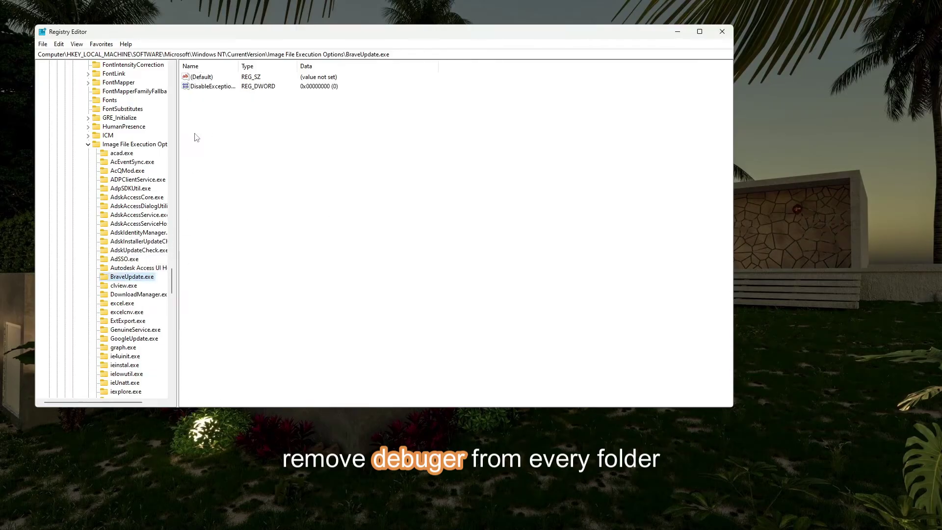
{"action": "left_click", "coordinate": [144, 287]}
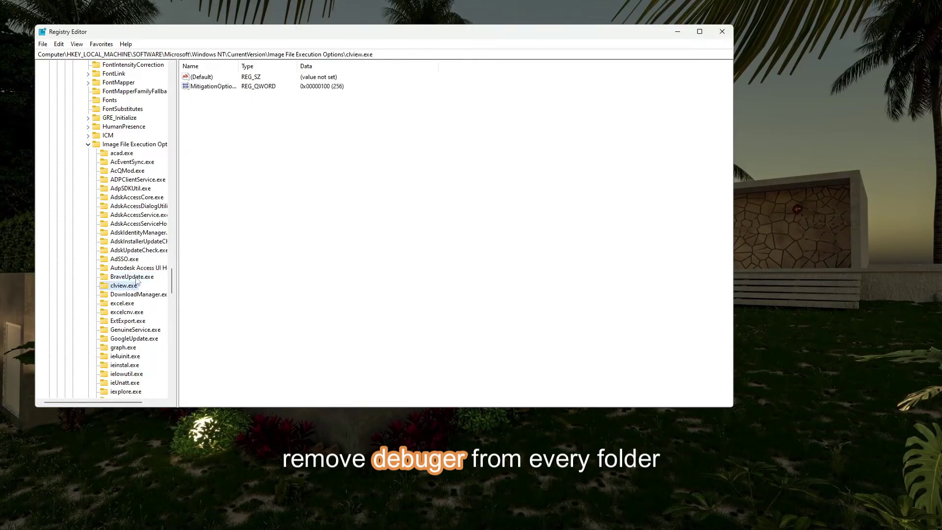
Delete the Debugger values from DownloadManager.exe and GenuineService.exe, skipping the Excel and ExtExport keys
{"action": "scroll", "coordinate": [145, 163], "scroll_direction": "down", "scroll_amount": 5}
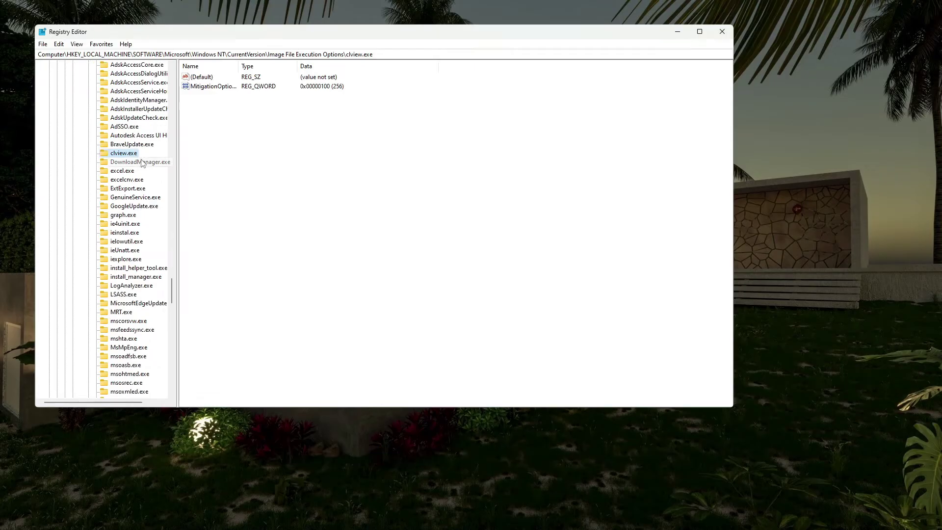
{"action": "left_click", "coordinate": [143, 162]}
{"action": "left_click", "coordinate": [213, 87]}
{"action": "key", "text": "Delete"}
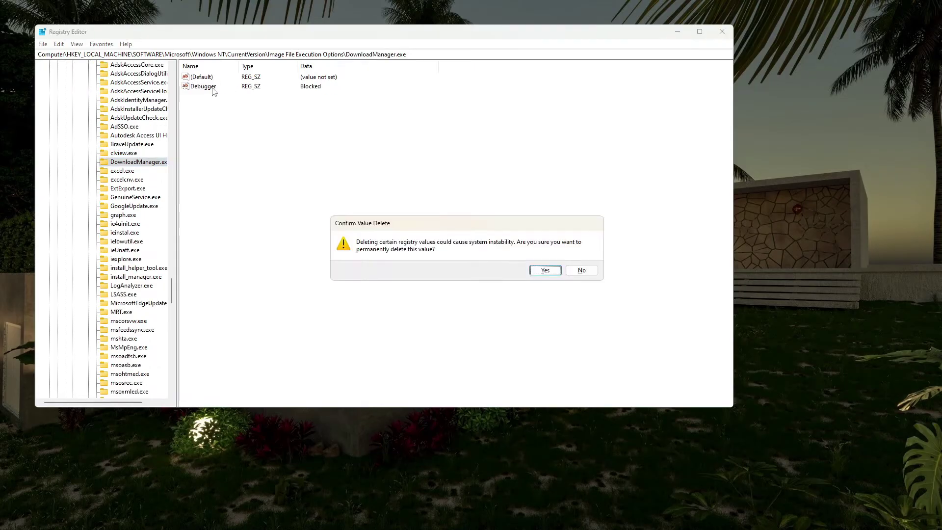
{"action": "key", "text": "Return"}
{"action": "left_click", "coordinate": [127, 172]}
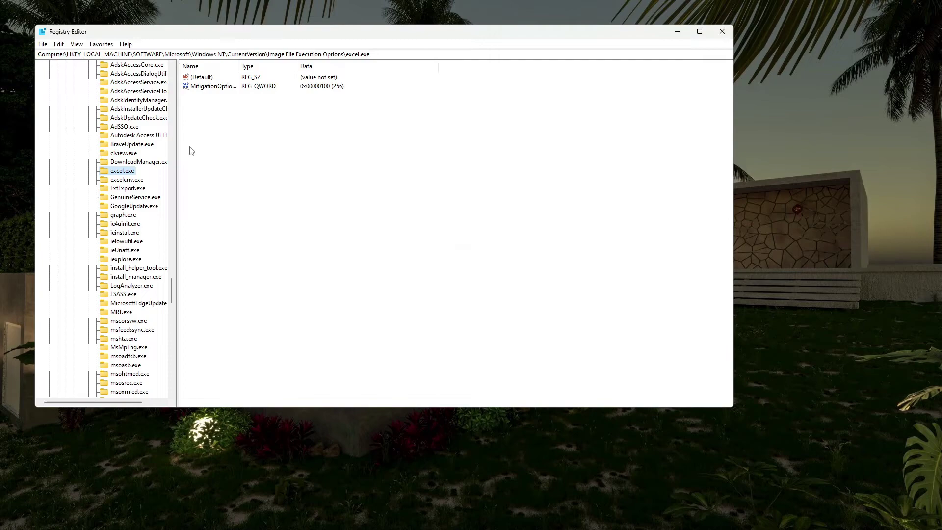
{"action": "left_click", "coordinate": [132, 180]}
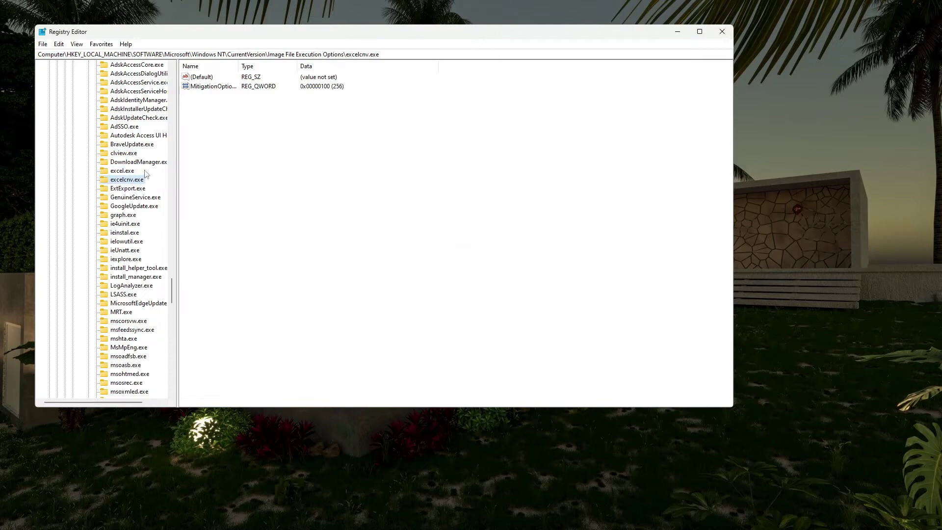
{"action": "key", "text": "Down"}
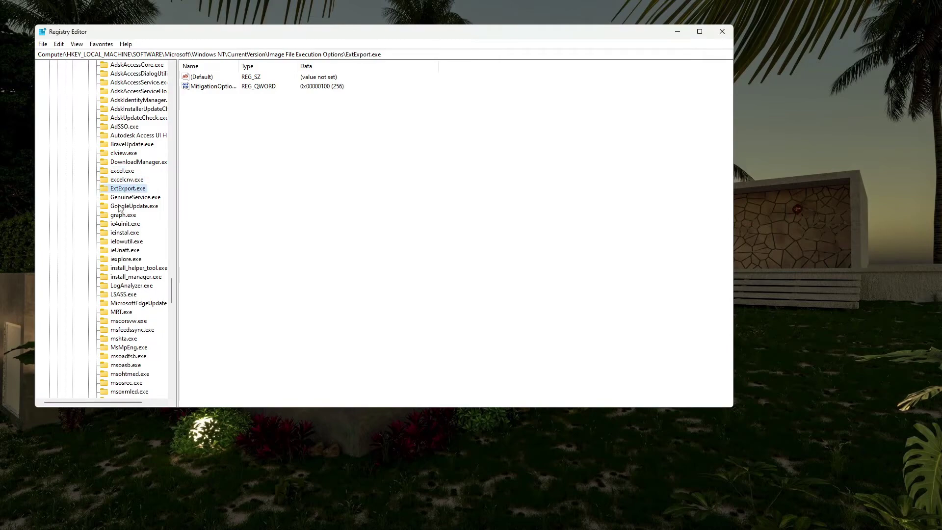
{"action": "key", "text": "Down"}
{"action": "left_click", "coordinate": [203, 87]}
{"action": "key", "text": "Delete"}
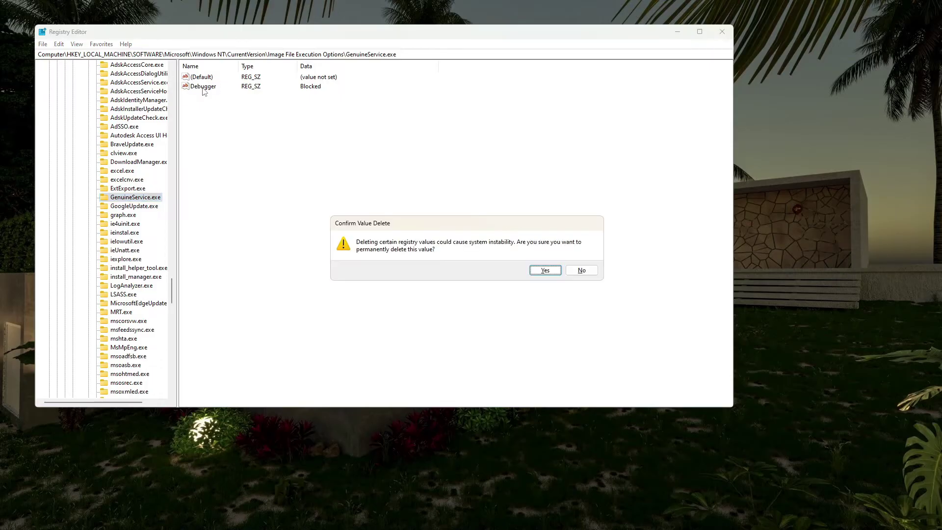
{"action": "key", "text": "Return"}
Check GoogleUpdate.exe, graph.exe and ie4uinit.exe, then delete install_helper_tool.exe's Debugger value
{"action": "left_click", "coordinate": [145, 206]}
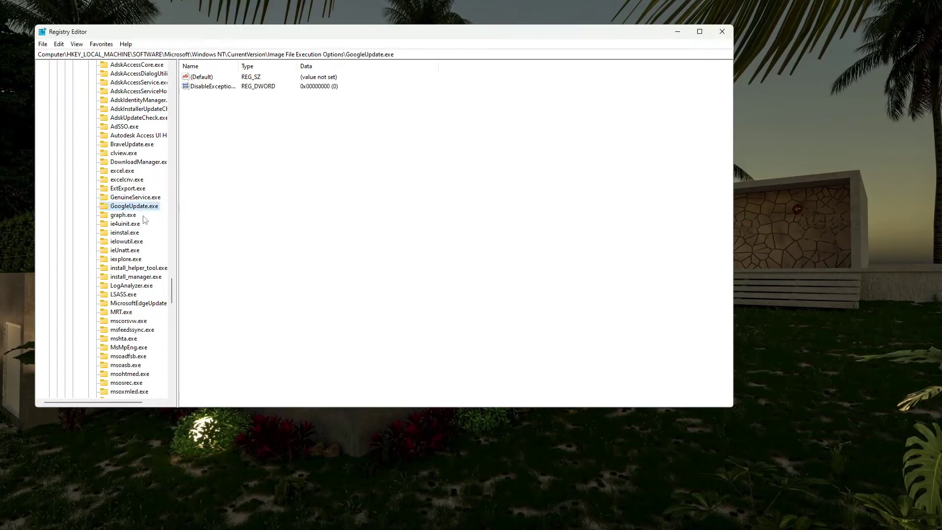
{"action": "key", "text": "Down"}
{"action": "key", "text": "Down"}
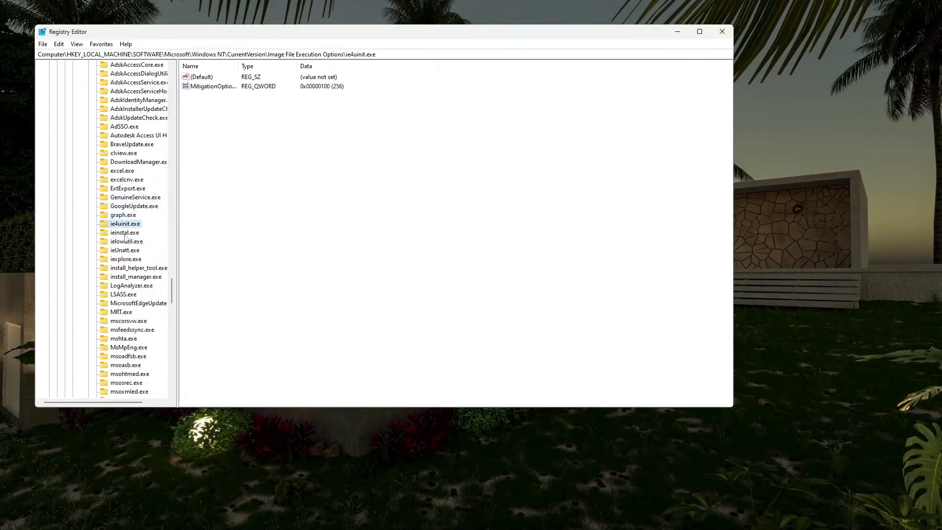
{"action": "key", "text": "Down"}
{"action": "key", "text": "Down"}
{"action": "key", "text": "Down"}
{"action": "key", "text": "Down"}
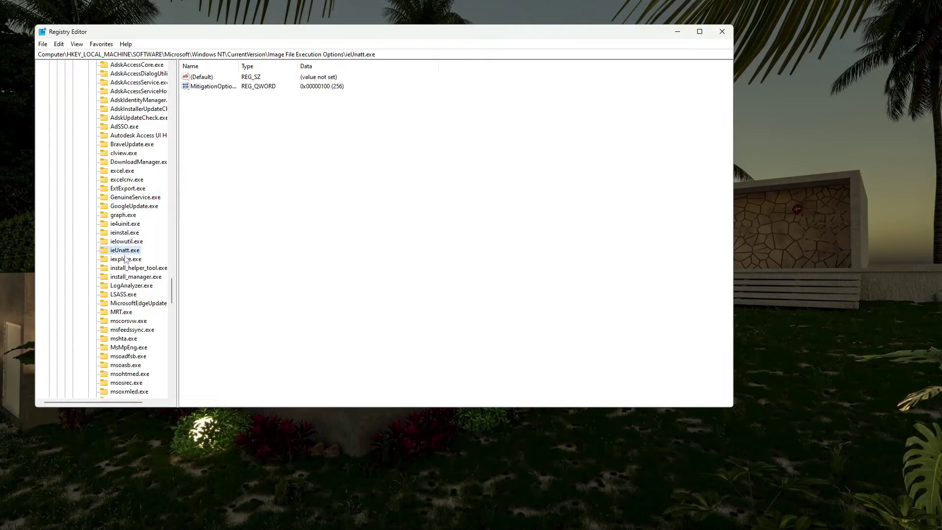
{"action": "key", "text": "Down"}
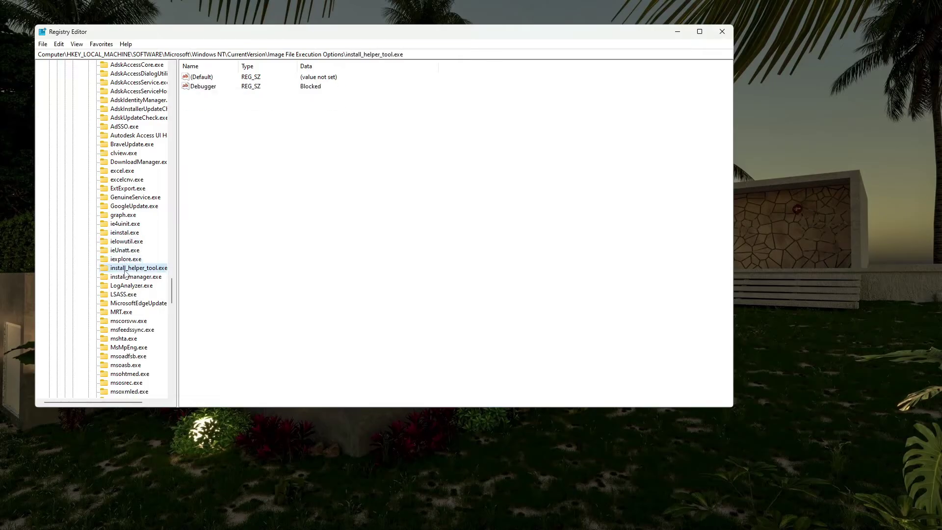
{"action": "left_click", "coordinate": [208, 88]}
{"action": "key", "text": "Delete"}
{"action": "key", "text": "Return"}
Delete the Debugger values from the install_manager.exe and LogAnalyzer.exe keys
{"action": "left_click", "coordinate": [148, 274]}
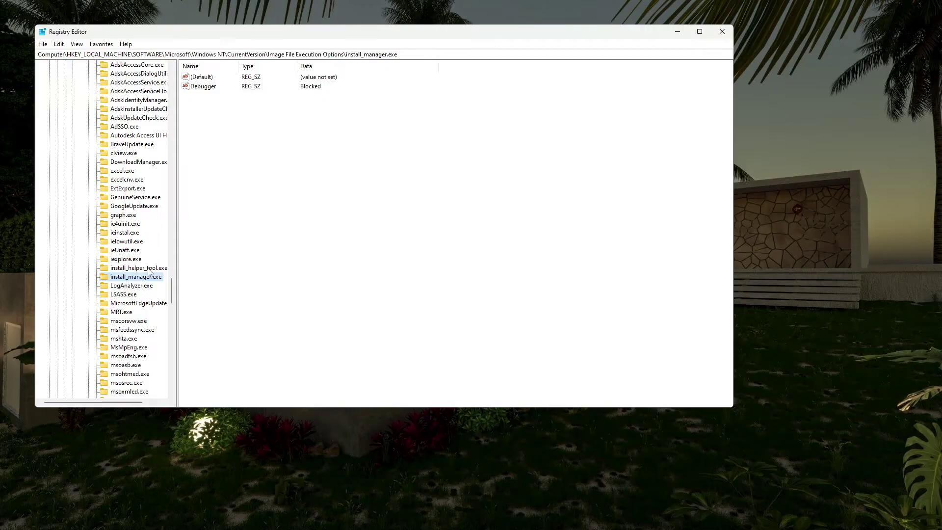
{"action": "left_click", "coordinate": [205, 87]}
{"action": "key", "text": "Delete"}
{"action": "key", "text": "Return"}
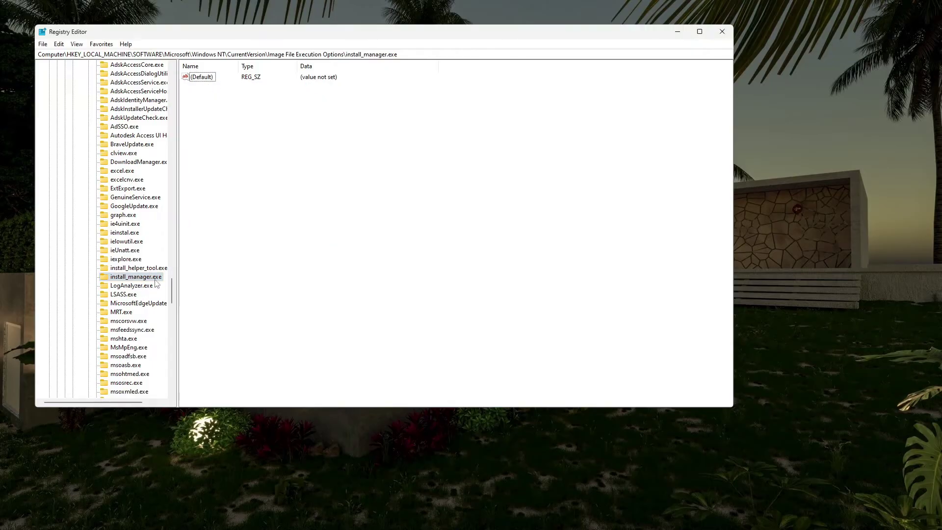
{"action": "left_click", "coordinate": [140, 286]}
{"action": "left_click", "coordinate": [205, 89]}
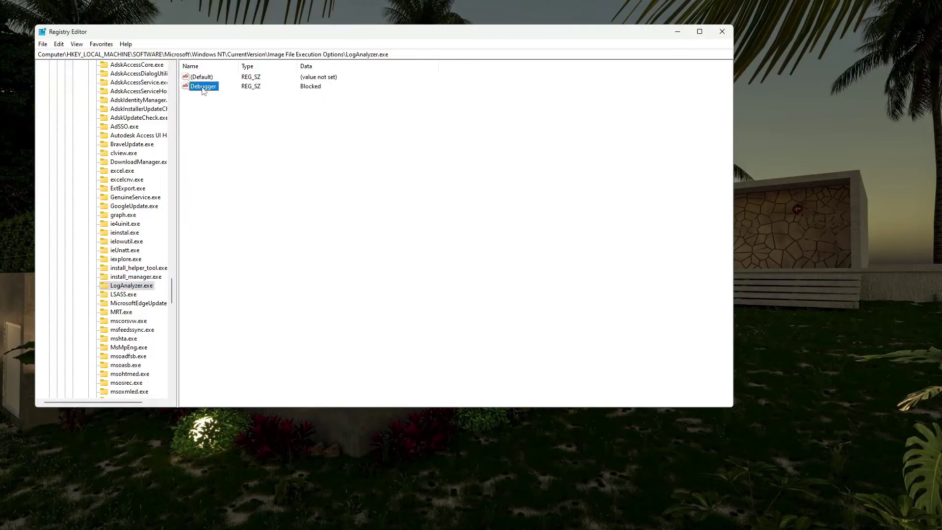
{"action": "key", "text": "Delete"}
{"action": "key", "text": "Return"}
Check the keys from LSASS.exe through ngentask.exe and confirm none holds a Debugger value
{"action": "scroll", "coordinate": [145, 275], "scroll_direction": "down", "scroll_amount": 5}
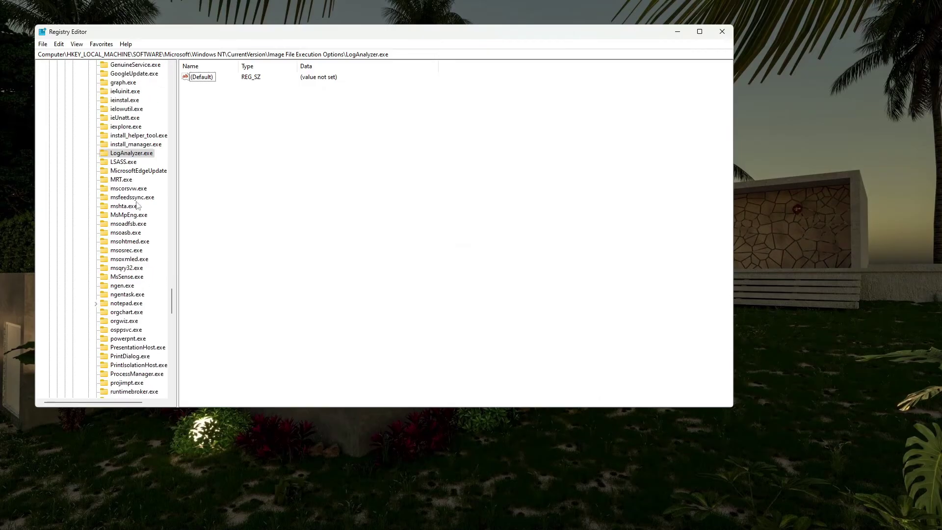
{"action": "left_click", "coordinate": [125, 163]}
{"action": "left_click", "coordinate": [124, 171]}
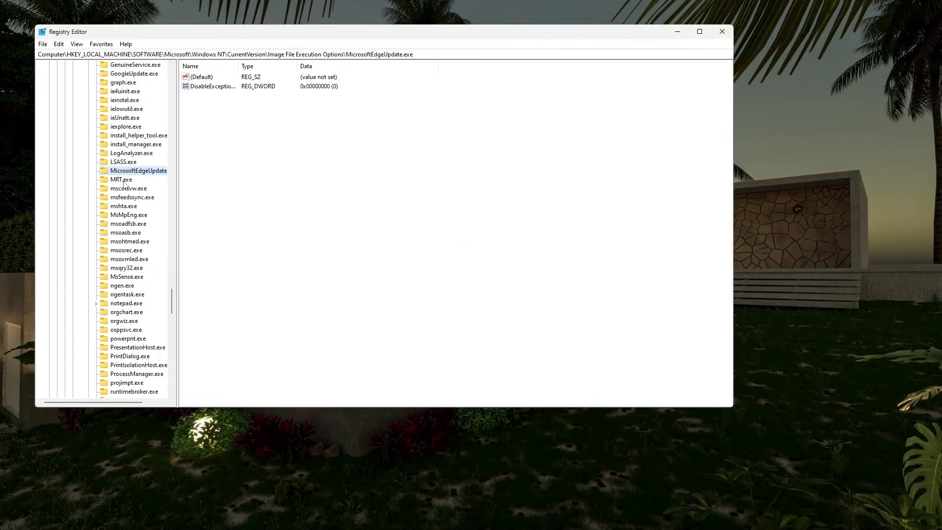
{"action": "left_click", "coordinate": [124, 180]}
{"action": "left_click", "coordinate": [123, 188]}
{"action": "left_click", "coordinate": [123, 206]}
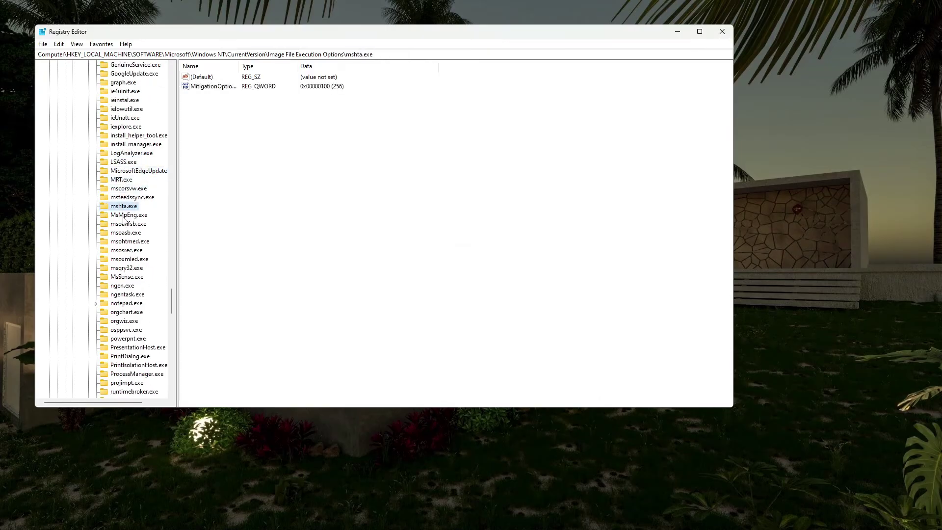
{"action": "left_click", "coordinate": [123, 216]}
{"action": "left_click", "coordinate": [125, 224]}
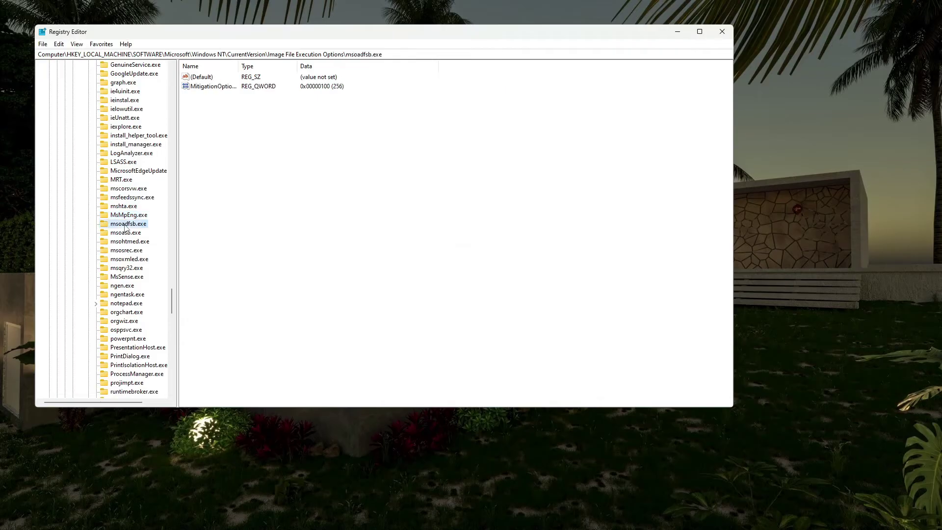
{"action": "left_click", "coordinate": [128, 197]}
{"action": "left_click", "coordinate": [127, 241]}
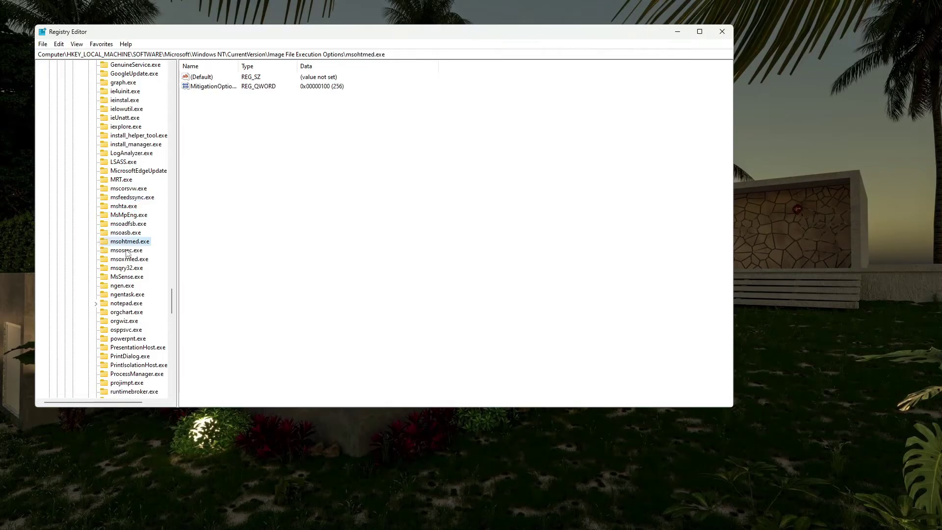
{"action": "left_click", "coordinate": [126, 251]}
{"action": "left_click", "coordinate": [124, 268]}
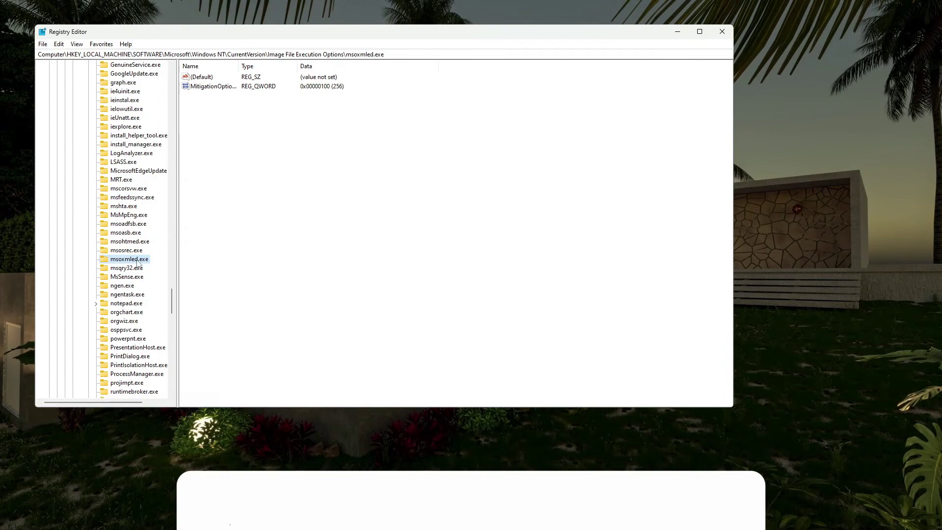
{"action": "left_click", "coordinate": [126, 277]}
{"action": "left_click", "coordinate": [123, 286]}
{"action": "left_click", "coordinate": [124, 294]}
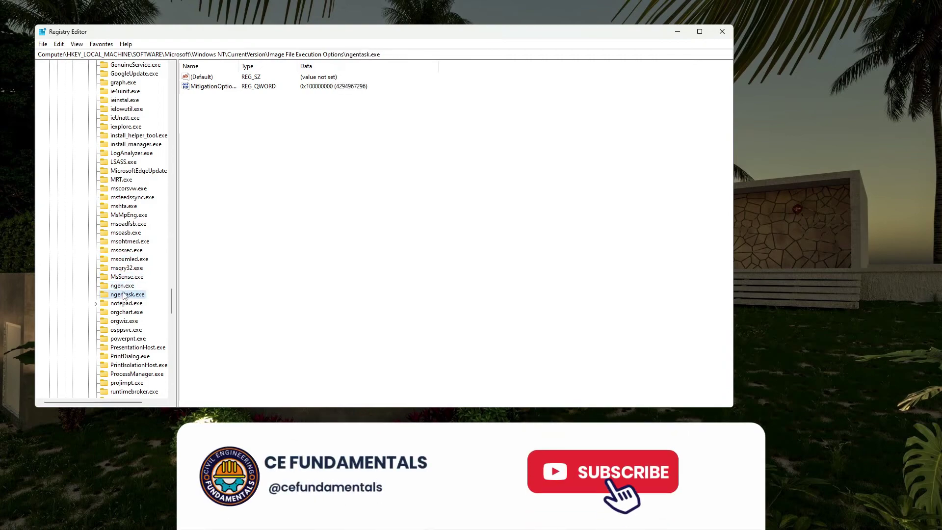
Check the keys after ngentask.exe through PrintIsolationHost.exe, including orgchart.exe and powerpnt.exe, for Debugger values
{"action": "scroll", "coordinate": [124, 274], "scroll_direction": "down", "scroll_amount": 3}
{"action": "left_click", "coordinate": [125, 224]}
{"action": "left_click", "coordinate": [125, 234]}
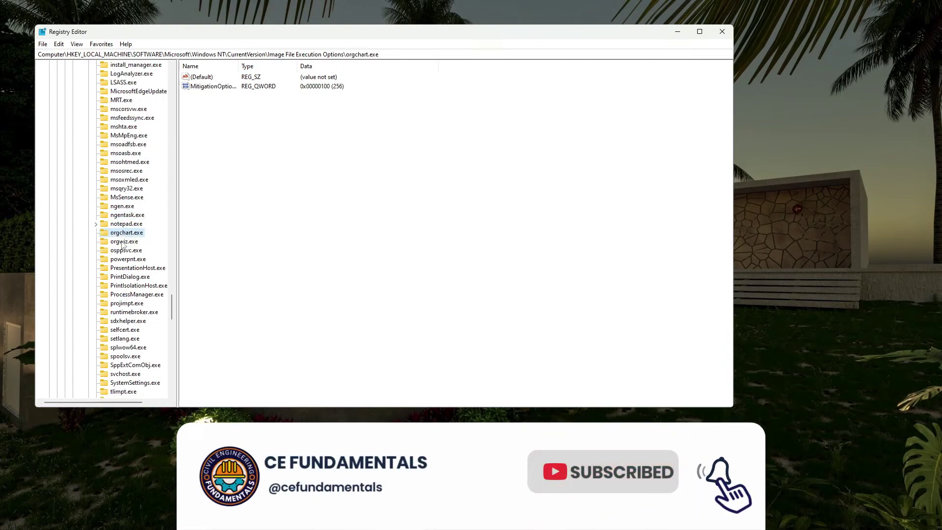
{"action": "left_click", "coordinate": [122, 242]}
{"action": "left_click", "coordinate": [119, 251]}
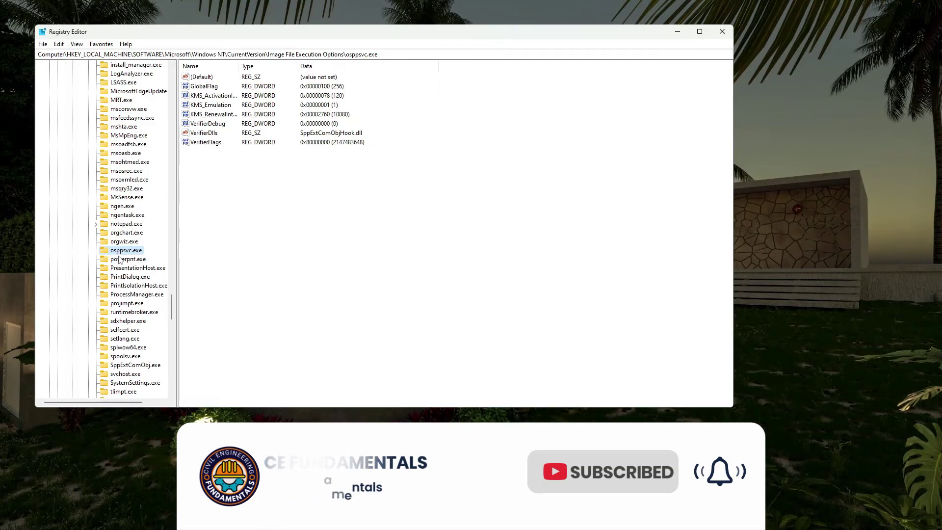
{"action": "left_click", "coordinate": [120, 260]}
{"action": "left_click", "coordinate": [122, 269]}
{"action": "left_click", "coordinate": [125, 279]}
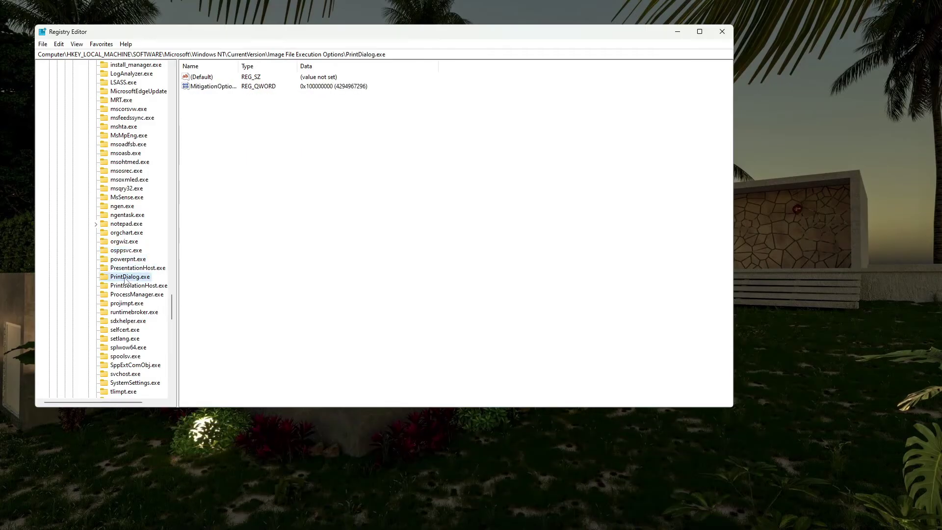
{"action": "scroll", "coordinate": [126, 280], "scroll_direction": "down", "scroll_amount": 4}
{"action": "left_click", "coordinate": [133, 181]}
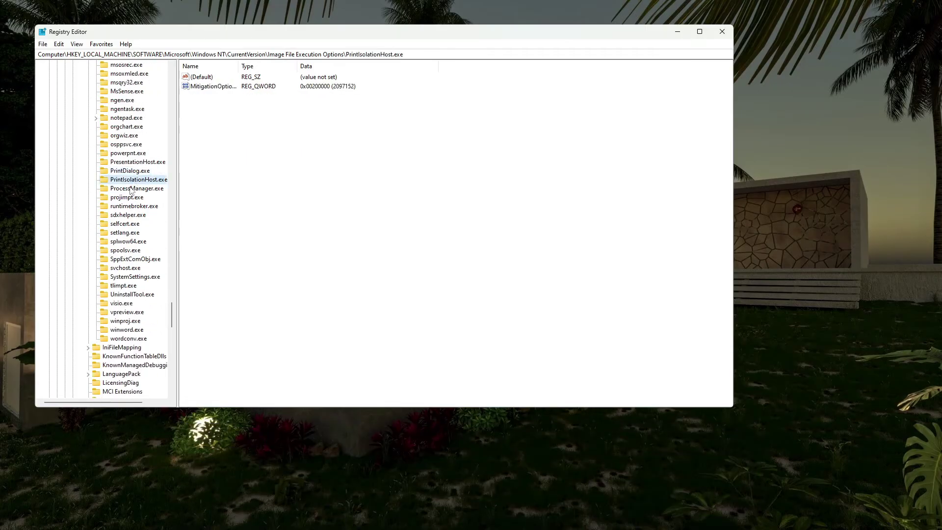
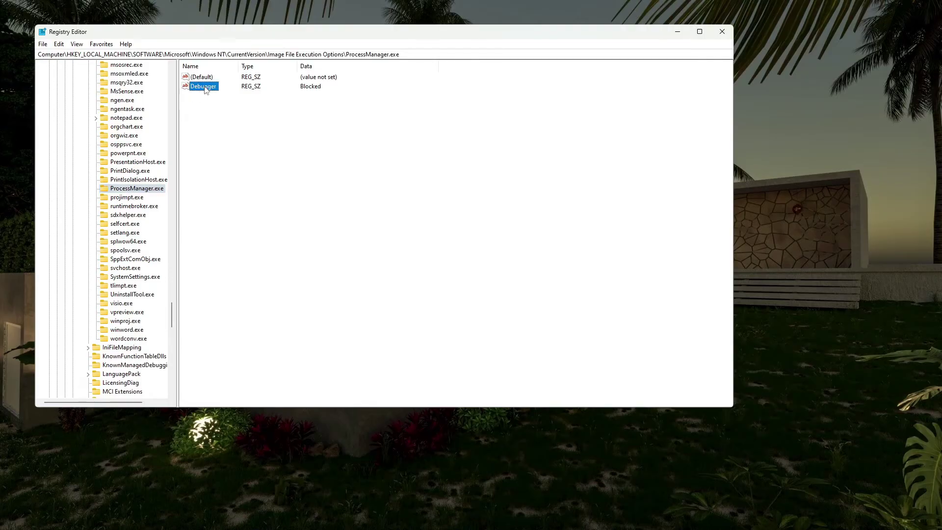
Delete ProcessManager.exe's Debugger value, then inspect the projimpt.exe through setlang.exe subkeys
{"action": "key", "text": "Delete"}
{"action": "key", "text": "Return"}
{"action": "left_click", "coordinate": [129, 198]}
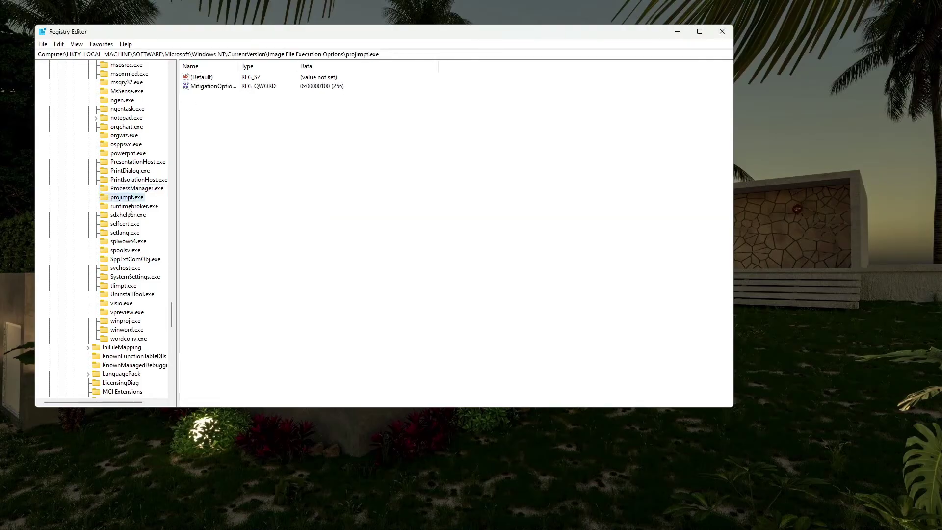
{"action": "left_click", "coordinate": [128, 207]}
{"action": "left_click", "coordinate": [130, 216]}
{"action": "left_click", "coordinate": [129, 225]}
{"action": "left_click", "coordinate": [128, 233]}
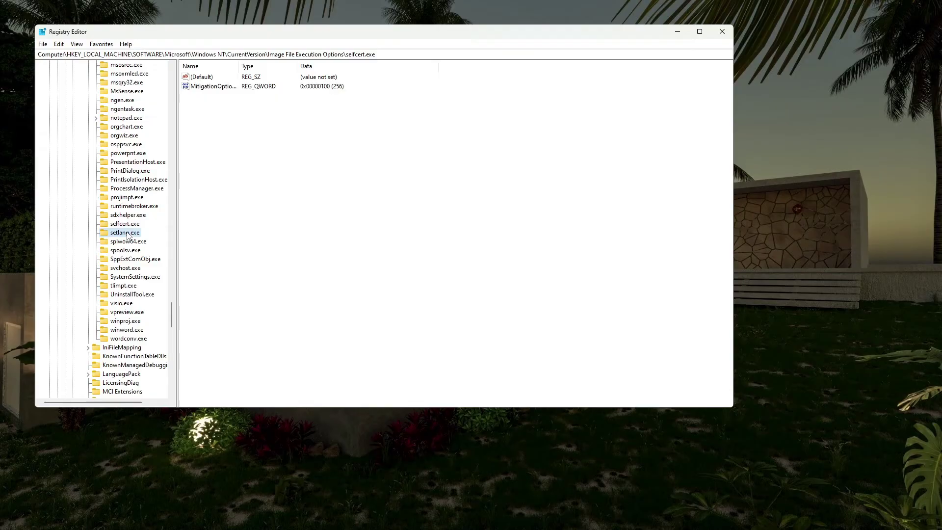
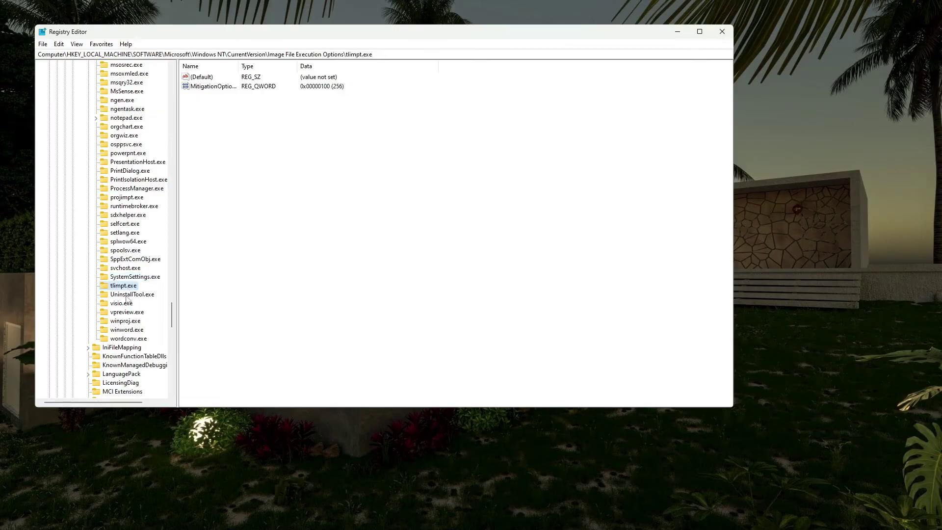
Check the tlimpt.exe, visio.exe, vpreview.exe, winproj.exe, winword.exe and wordconv.exe entries for debugger values
{"action": "left_click", "coordinate": [129, 294]}
{"action": "left_click", "coordinate": [126, 304]}
{"action": "left_click", "coordinate": [125, 312]}
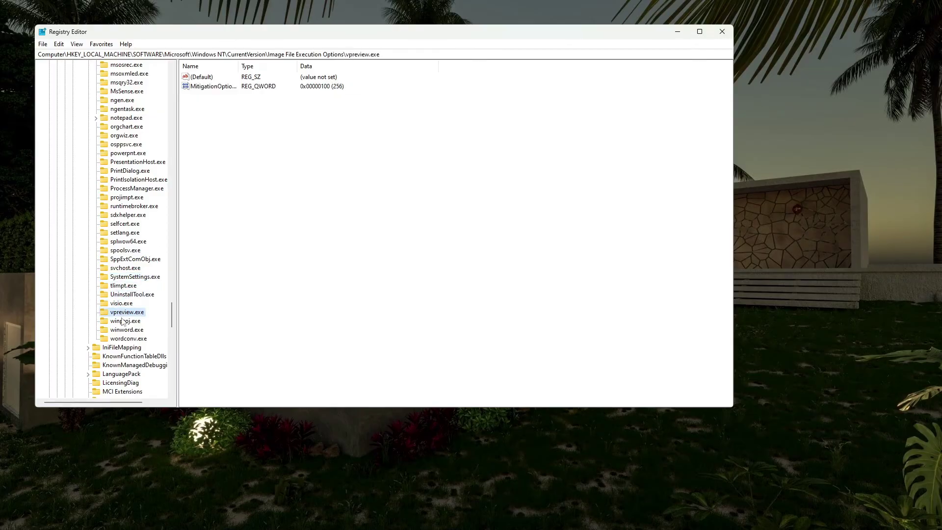
{"action": "left_click", "coordinate": [125, 321]}
{"action": "left_click", "coordinate": [124, 330]}
{"action": "left_click", "coordinate": [123, 339]}
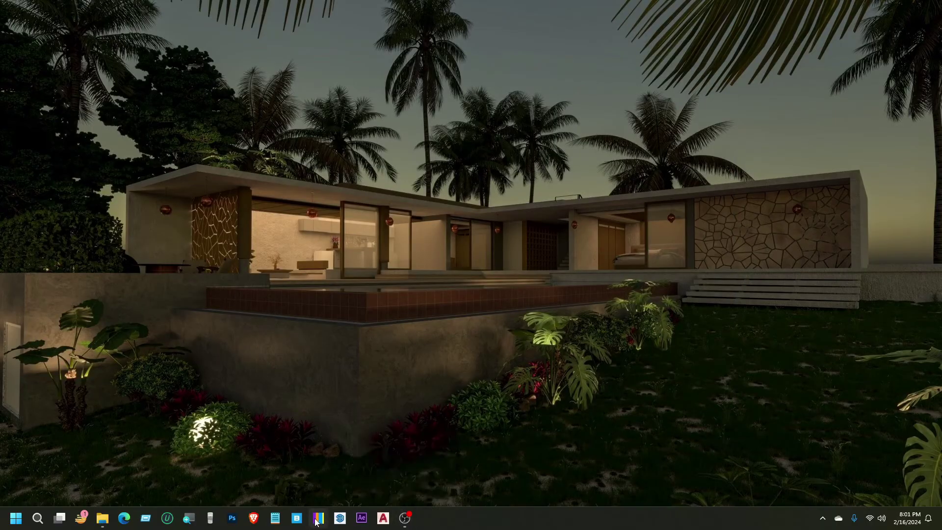
Run Setup from the AUAR2024 DVD drive, close File Explorer, and reposition the Autodesk installer window
{"action": "left_click", "coordinate": [102, 518]}
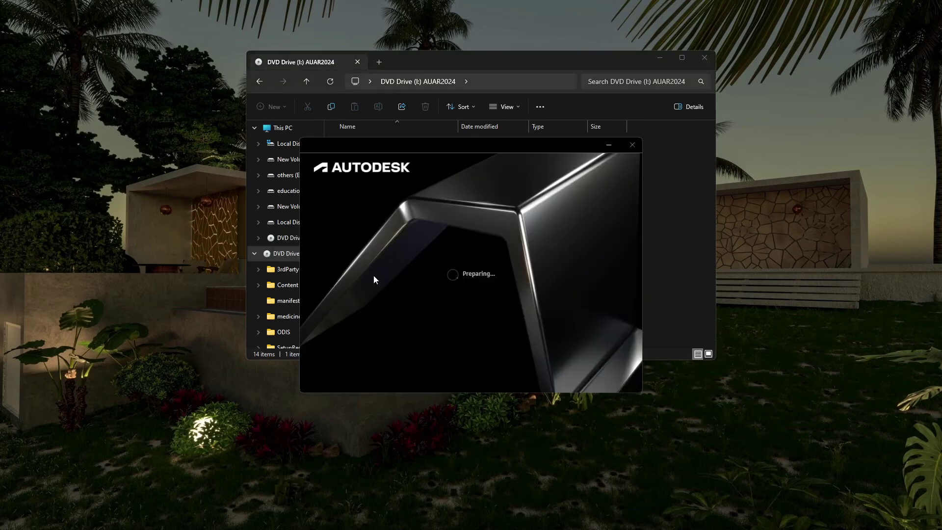
{"action": "left_click_drag", "start_coordinate": [423, 146], "coordinate": [453, 104]}
{"action": "left_click", "coordinate": [695, 59]}
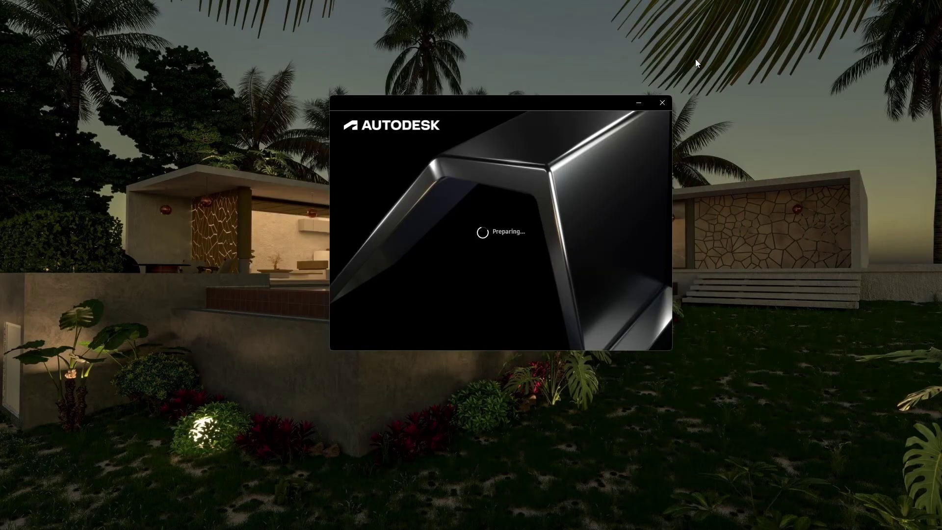
{"action": "left_click_drag", "start_coordinate": [525, 104], "coordinate": [537, 93]}
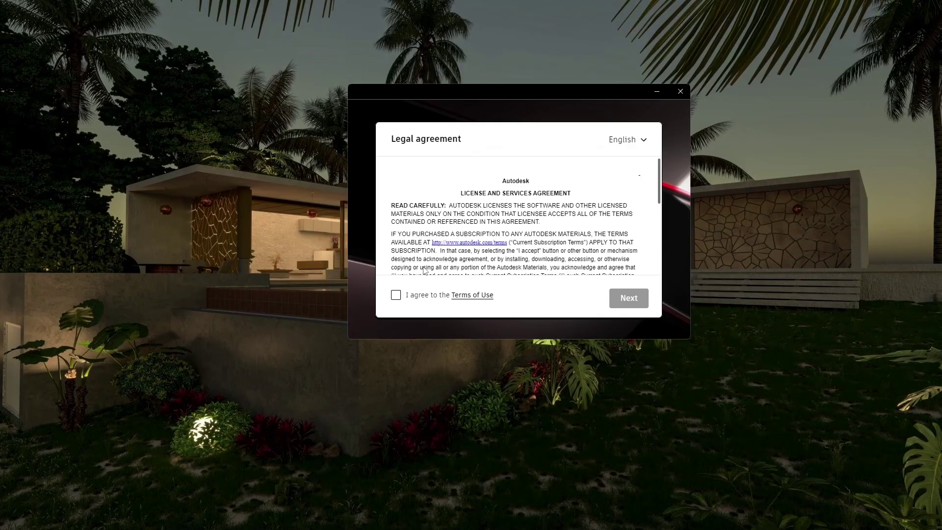
Agree to the Terms of Use and continue to the 'Choose where to install' page
{"action": "left_click", "coordinate": [395, 295]}
{"action": "left_click", "coordinate": [628, 297]}
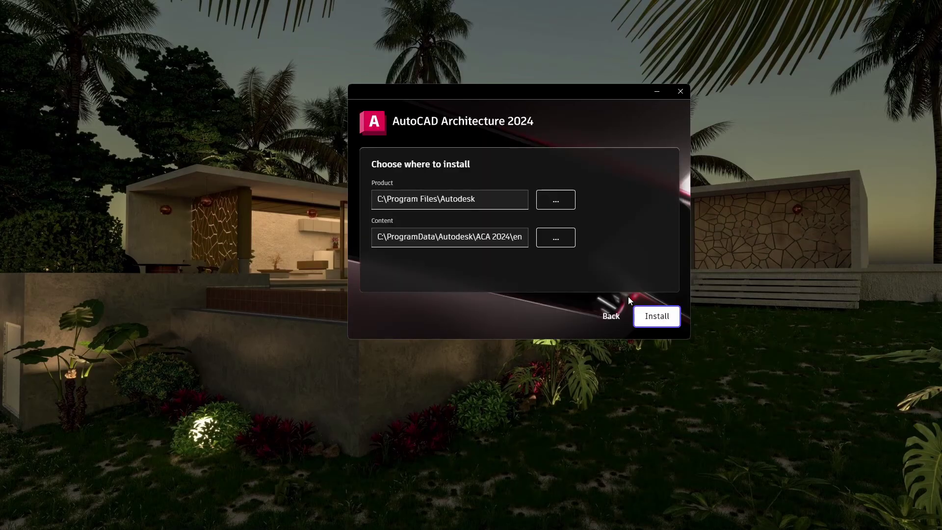